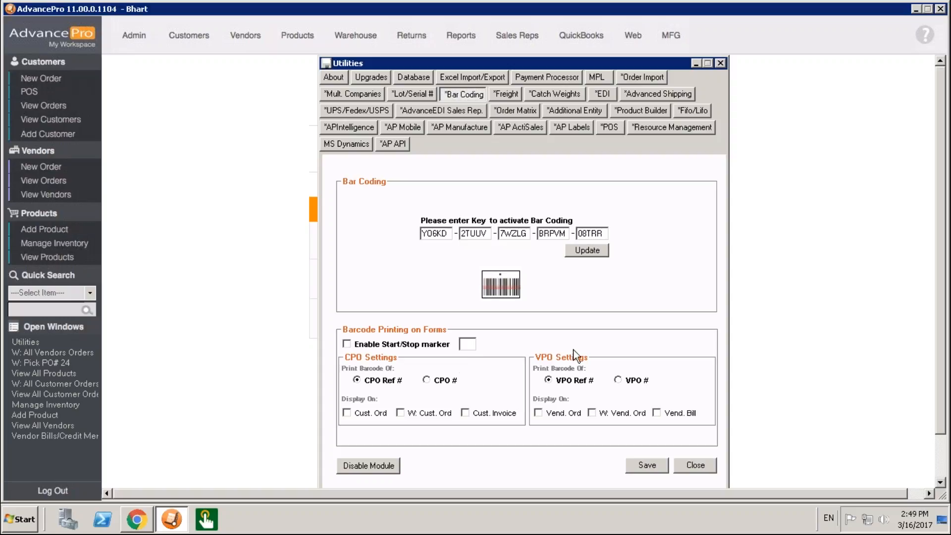
# - Enable barcode display on all listed CPO and VPO forms, save the bar coding settings, and close the utilities
pyautogui.click(372, 414)
pyautogui.click(406, 414)
pyautogui.click(475, 415)
pyautogui.click(552, 414)
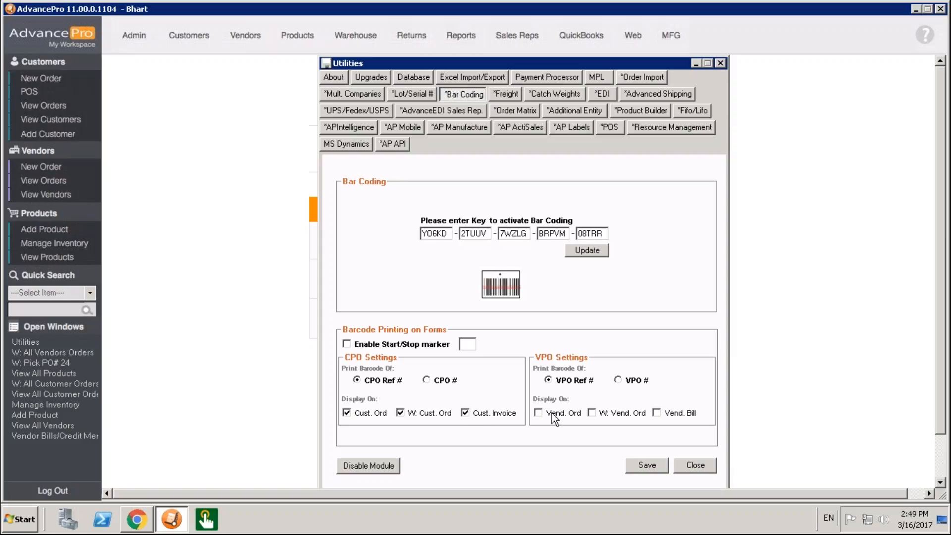
pyautogui.click(642, 414)
pyautogui.click(647, 469)
pyautogui.click(545, 295)
pyautogui.click(695, 464)
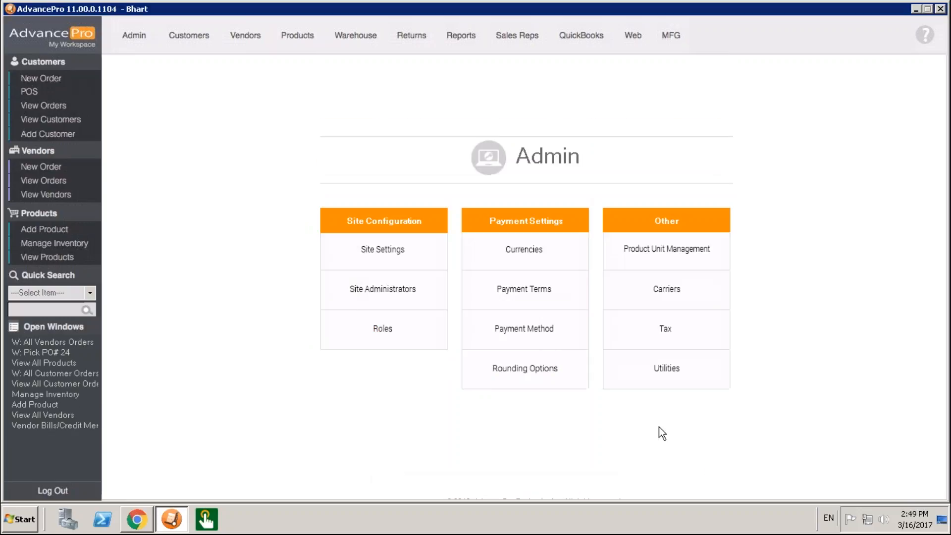
# - Open the Big Electronics Co. vendor order in the warehouse, preview its printed receiving form with the barcode, and close the preview
pyautogui.click(359, 35)
pyautogui.click(479, 244)
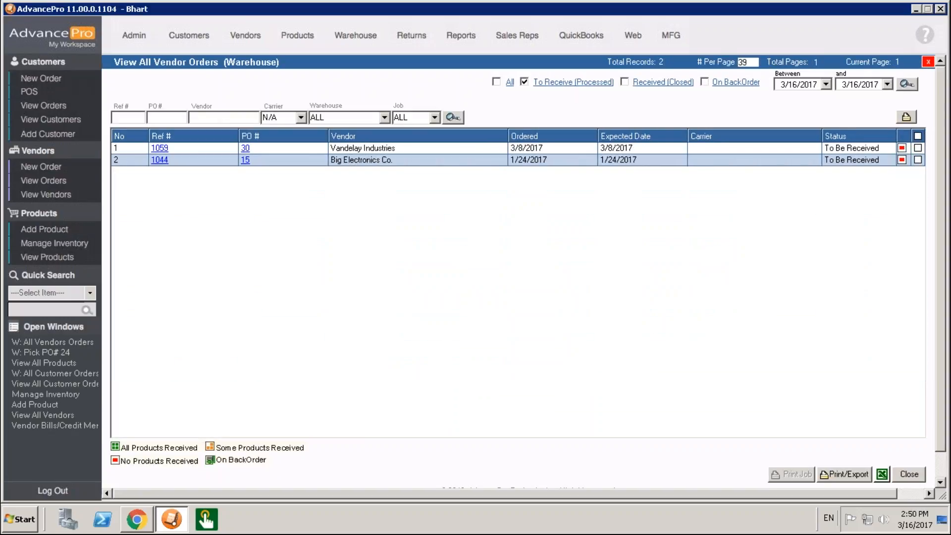
pyautogui.click(247, 160)
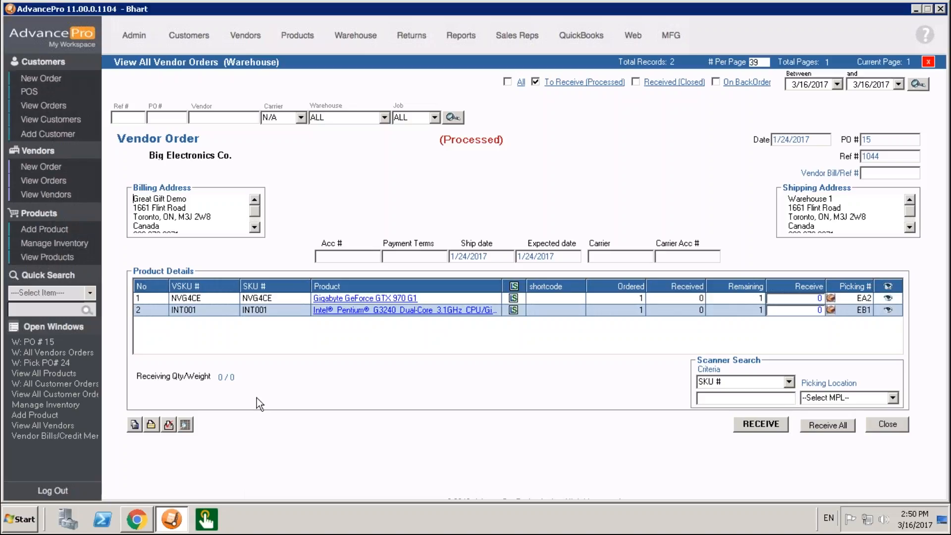
pyautogui.click(168, 424)
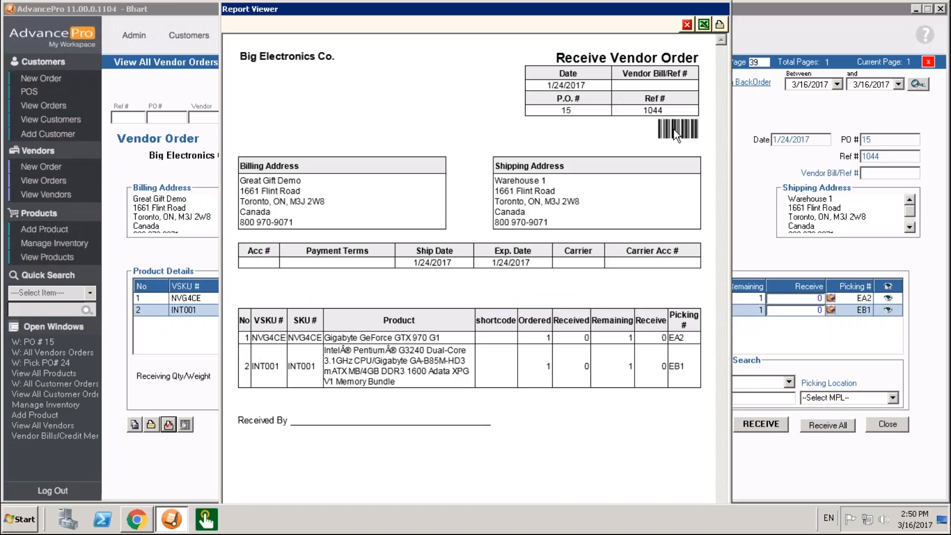
pyautogui.click(686, 27)
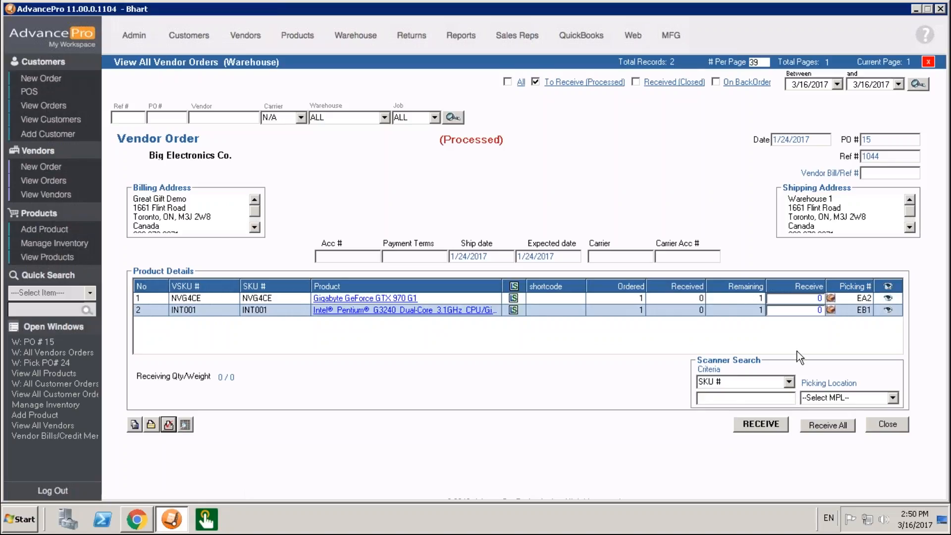
# - Set the scanner search picking location to CA1 for the Big Electronics Co. order
pyautogui.click(864, 398)
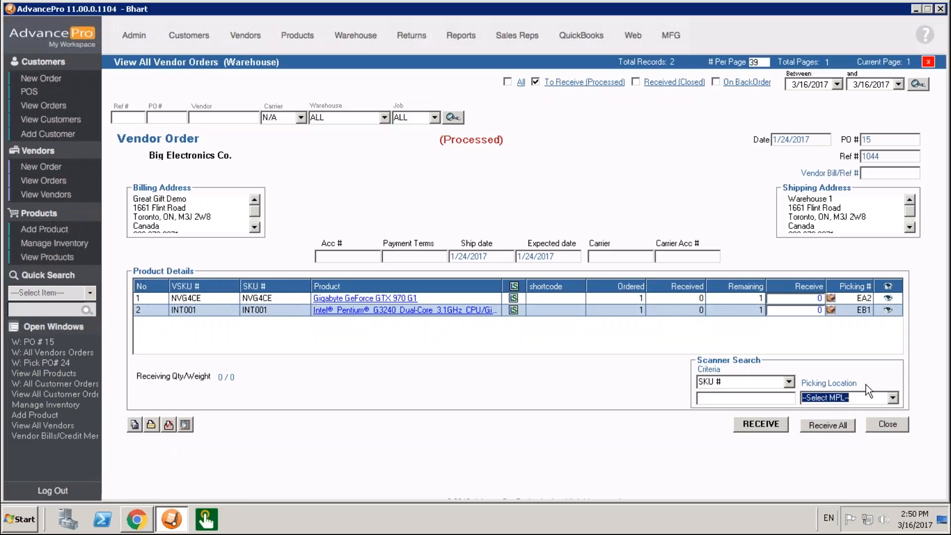
pyautogui.click(892, 398)
pyautogui.click(823, 418)
pyautogui.click(747, 396)
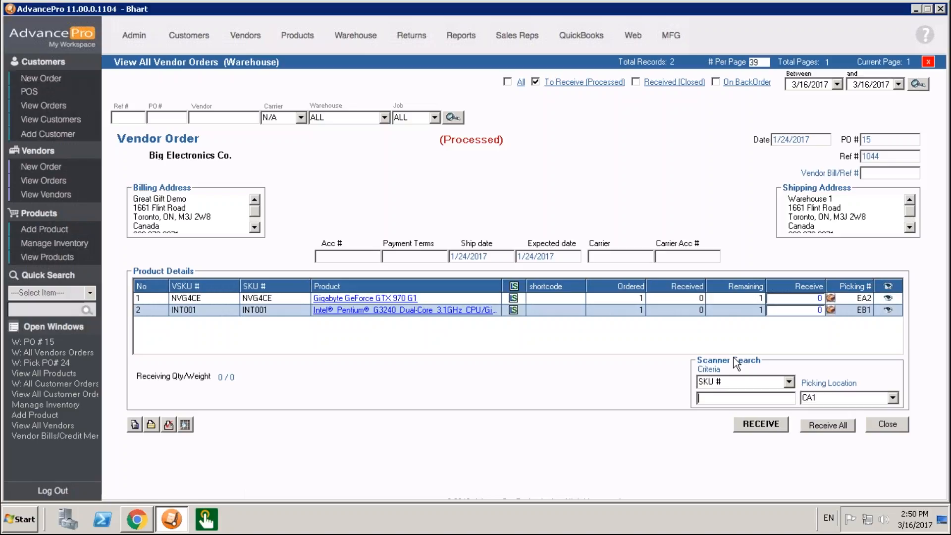
# - Scan the product NVG4CE by SKU # in the scanner search to add it to the received quantity
pyautogui.click(789, 383)
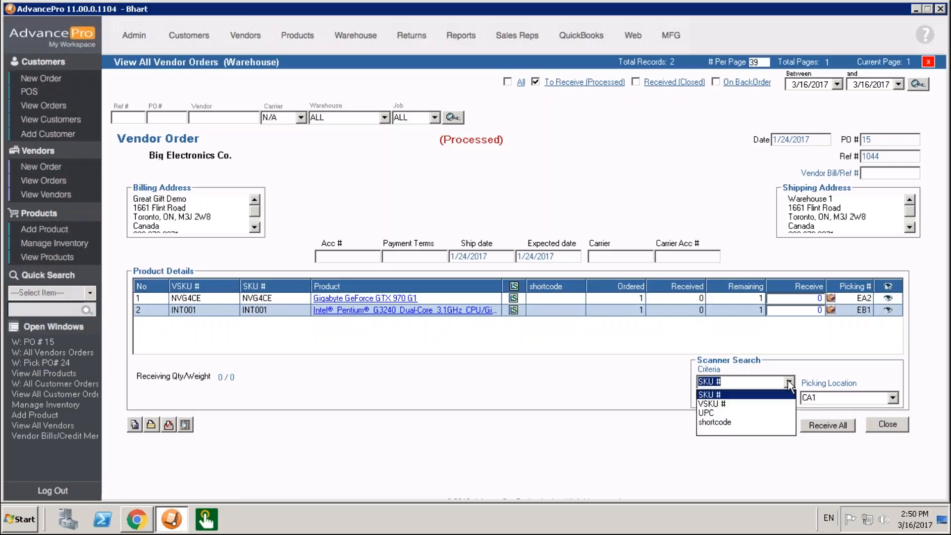
pyautogui.click(783, 386)
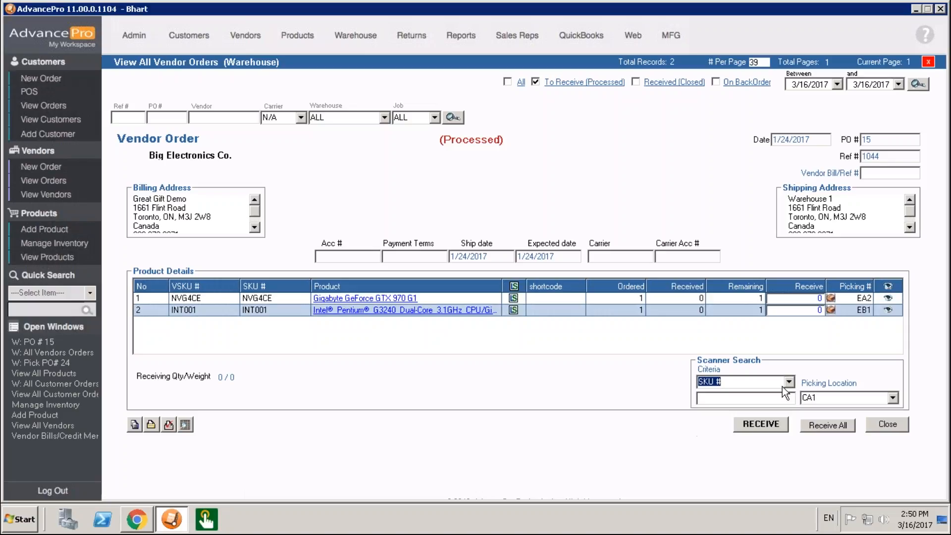
pyautogui.click(763, 399)
pyautogui.write('NVG4CE')
pyautogui.press('Return')
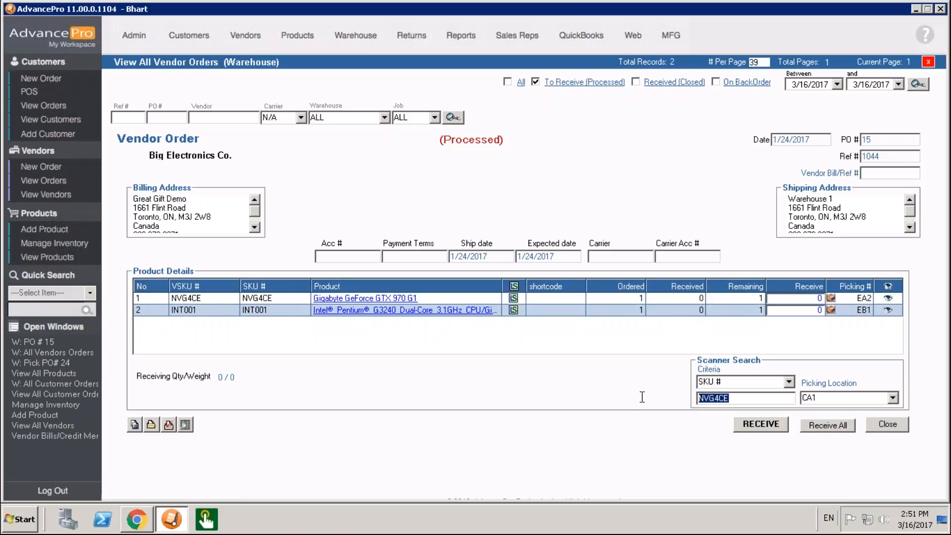
pyautogui.press('Return')
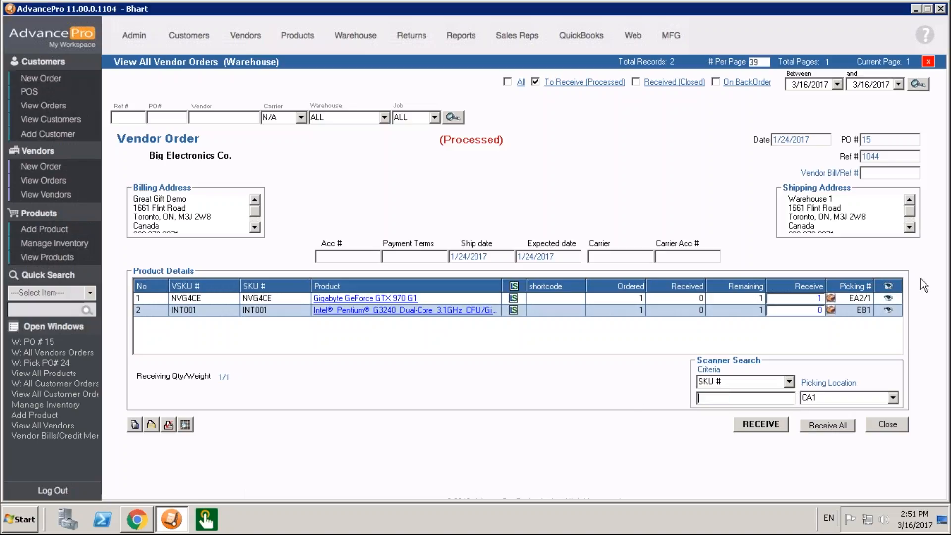
# - Scan NVG4CE repeatedly, set its receive quantity to 1, and close the vendor order without receiving it
pyautogui.write('NVG4CE')
pyautogui.press('Return')
pyautogui.write('NVG4CE')
pyautogui.press('Return')
pyautogui.click(789, 298)
pyautogui.write('1')
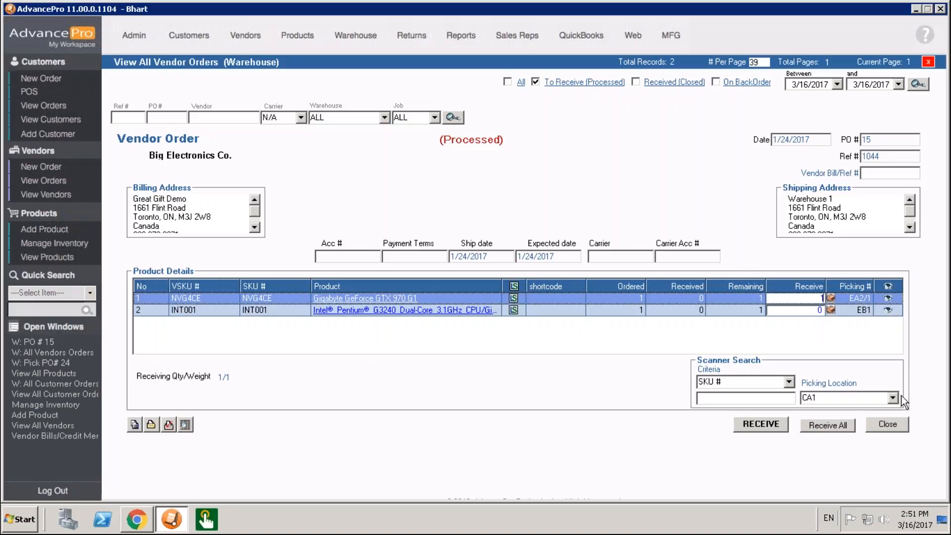
pyautogui.click(886, 426)
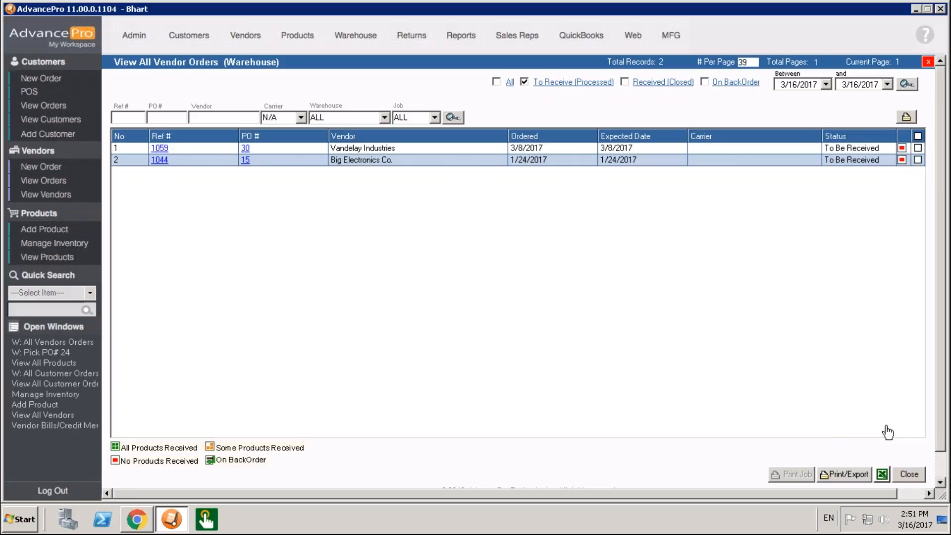
# - Open the vendor barcode schema configuration from the bar coding utilities and select Vandelay Industries
pyautogui.click(139, 46)
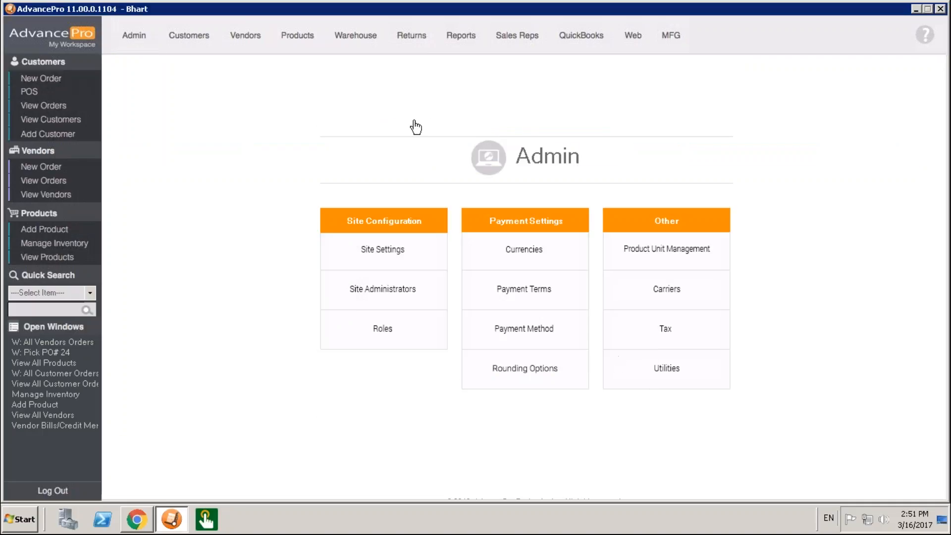
pyautogui.click(472, 95)
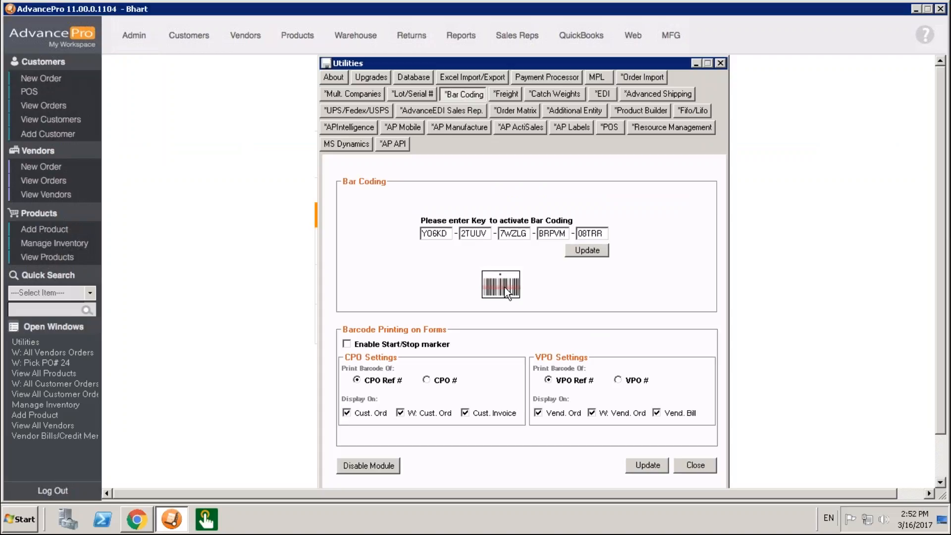
pyautogui.click(504, 286)
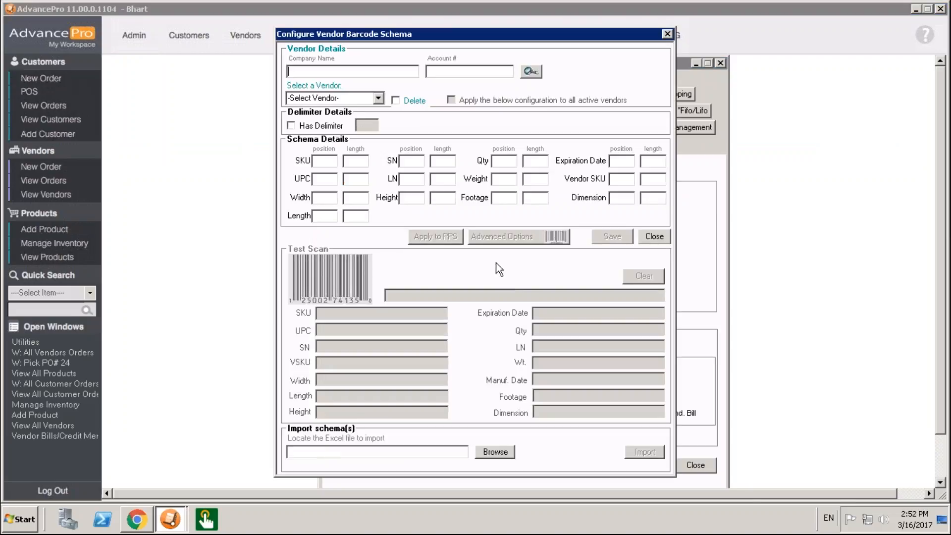
pyautogui.click(378, 98)
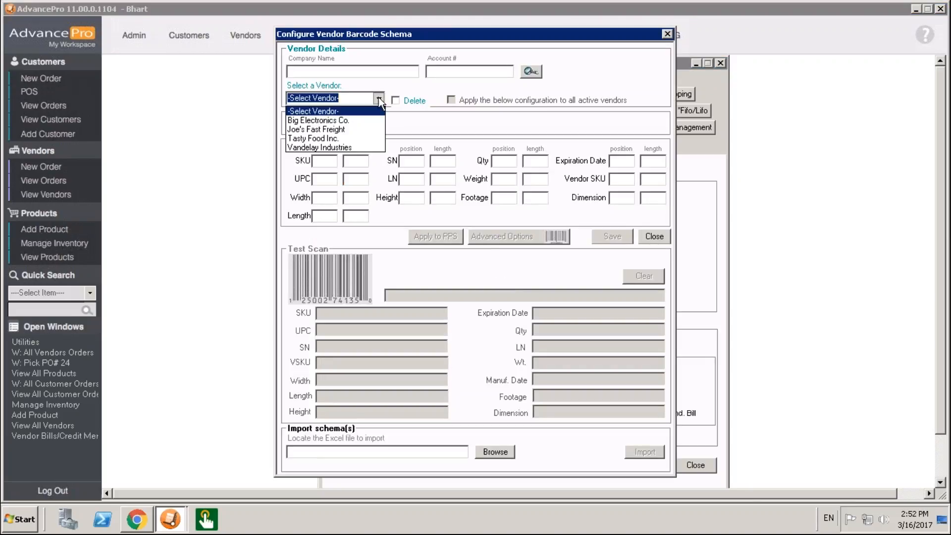
pyautogui.click(327, 148)
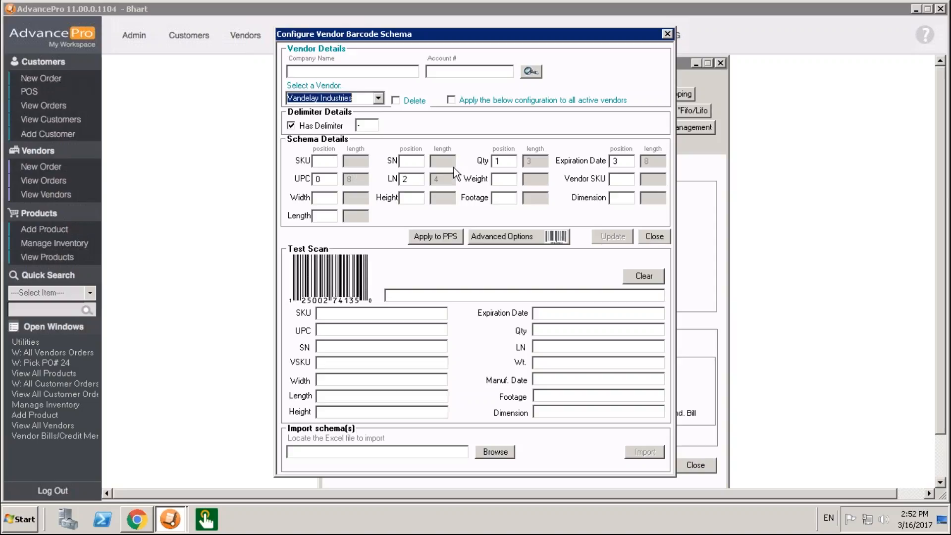
# - Turn off the delimiter for Vandelay Industries and clear the LN position and length
pyautogui.click(342, 125)
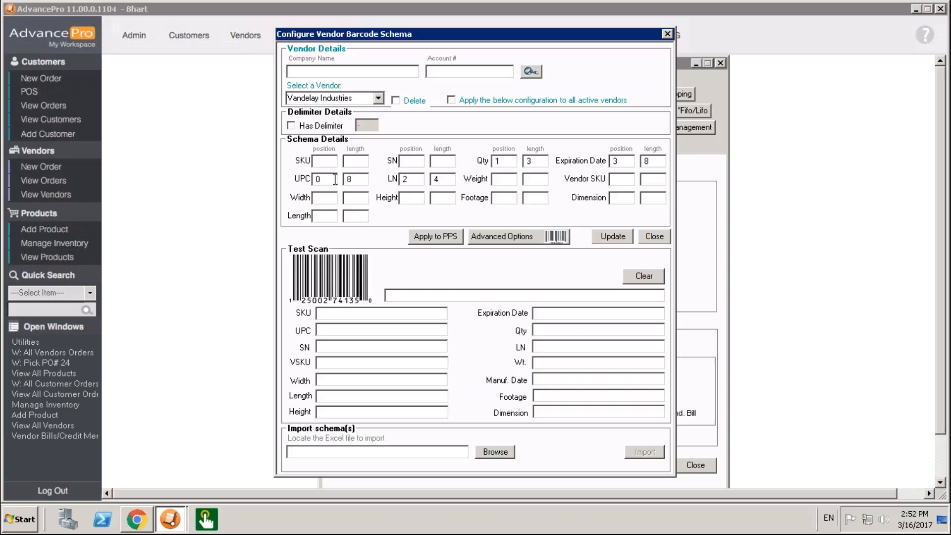
pyautogui.doubleClick(452, 179)
pyautogui.press('BackSpace')
pyautogui.doubleClick(403, 180)
pyautogui.press('BackSpace')
# - Clear the position and length values of Qty and Expiration Date in the schema
pyautogui.doubleClick(529, 162)
pyautogui.press('BackSpace')
pyautogui.doubleClick(647, 162)
pyautogui.press('BackSpace')
pyautogui.doubleClick(631, 160)
pyautogui.press('BackSpace')
pyautogui.click(509, 163)
pyautogui.press('BackSpace')
# - Set Qty to position 8 and length 3, following the eight-character UPC that starts at position 0
pyautogui.click(326, 181)
pyautogui.click(353, 181)
pyautogui.click(498, 159)
pyautogui.click(538, 161)
pyautogui.write('3')
pyautogui.click(430, 296)
pyautogui.write('12345678')
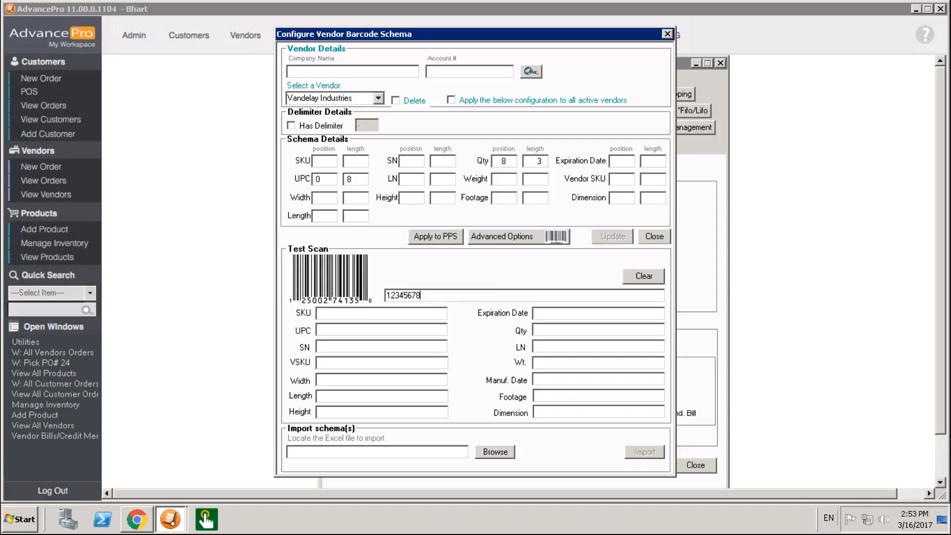
pyautogui.press('Left')
pyautogui.press('Left')
pyautogui.press('Left')
pyautogui.press('Left')
pyautogui.press('Left')
pyautogui.press('Left')
pyautogui.press('Left')
pyautogui.press('Left')
pyautogui.press('Right')
pyautogui.press('Right')
pyautogui.press('Right')
pyautogui.press('Right')
pyautogui.press('Right')
pyautogui.press('Right')
pyautogui.press('Right')
pyautogui.write('102')
pyautogui.press('Return')
pyautogui.click(617, 329)
# - Set LN to position 11, length 4 and Expiration Date to position 15, length 8, and update the schema
pyautogui.click(421, 181)
pyautogui.write('11')
pyautogui.press('Tab')
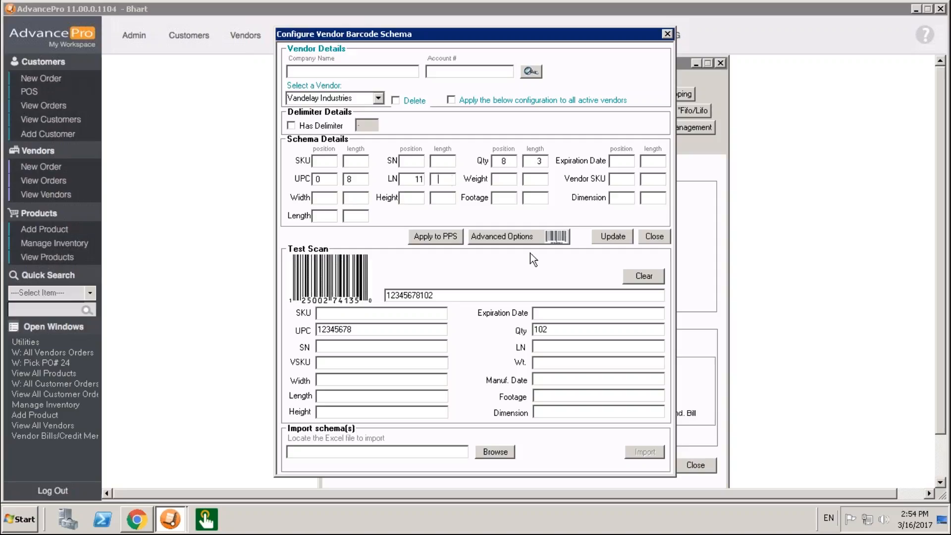
pyautogui.write('4')
pyautogui.click(627, 162)
pyautogui.write('15')
pyautogui.click(658, 162)
pyautogui.write('8')
pyautogui.click(596, 233)
# - Check the date format in the schema's advanced options and close them
pyautogui.click(534, 236)
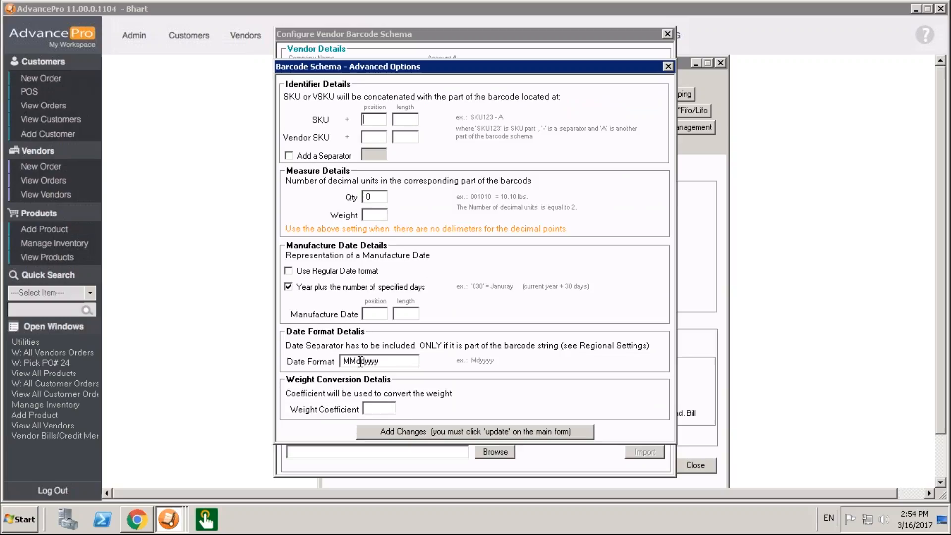
pyautogui.moveTo(344, 361); pyautogui.dragTo(367, 367)
pyautogui.click(667, 67)
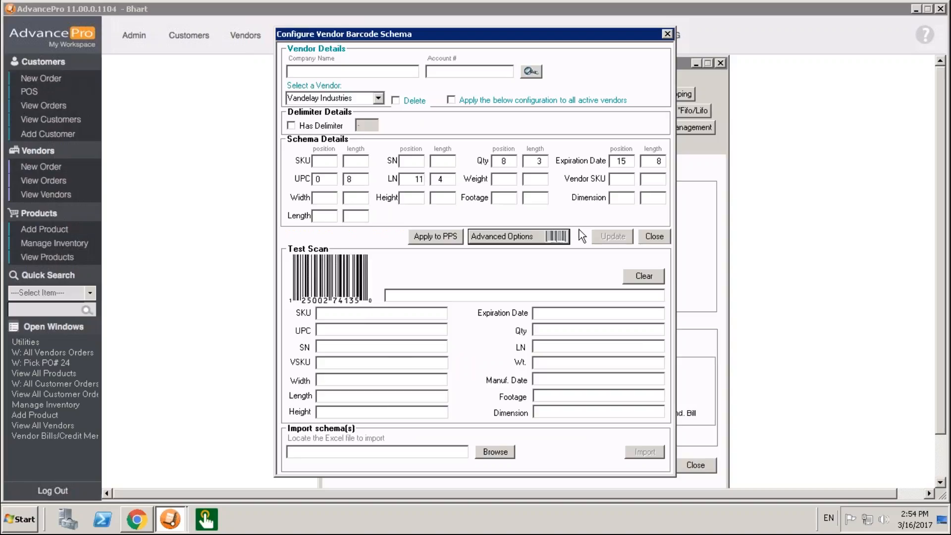
pyautogui.click(511, 295)
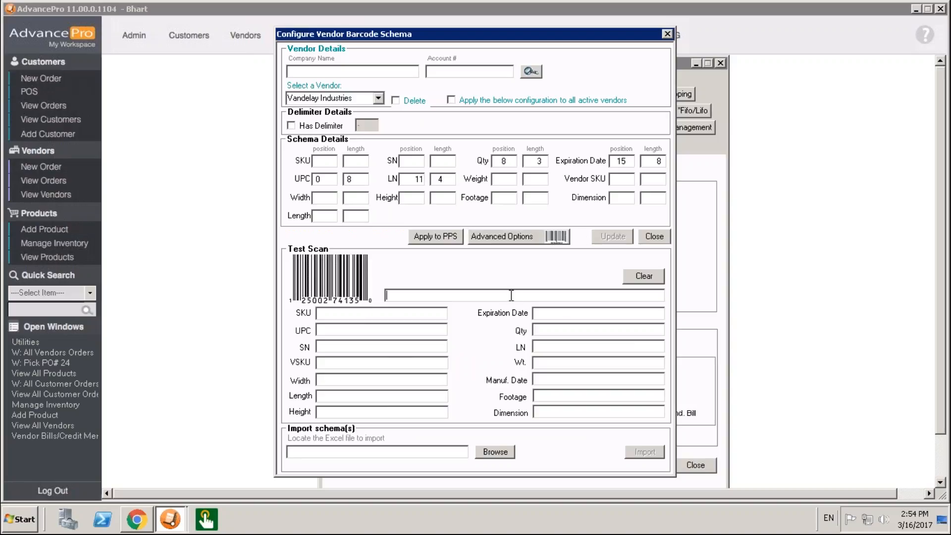
pyautogui.write('12345678102098703172018')
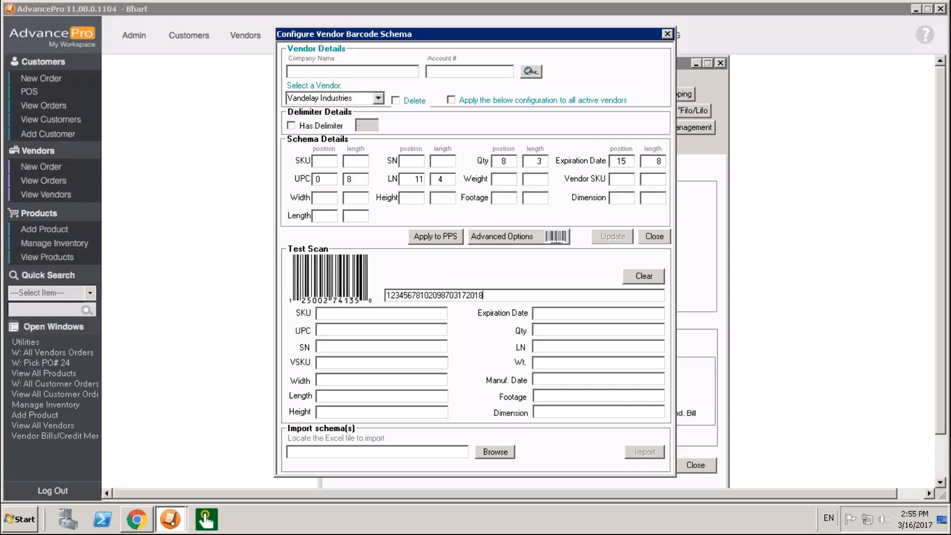
pyautogui.press('Return')
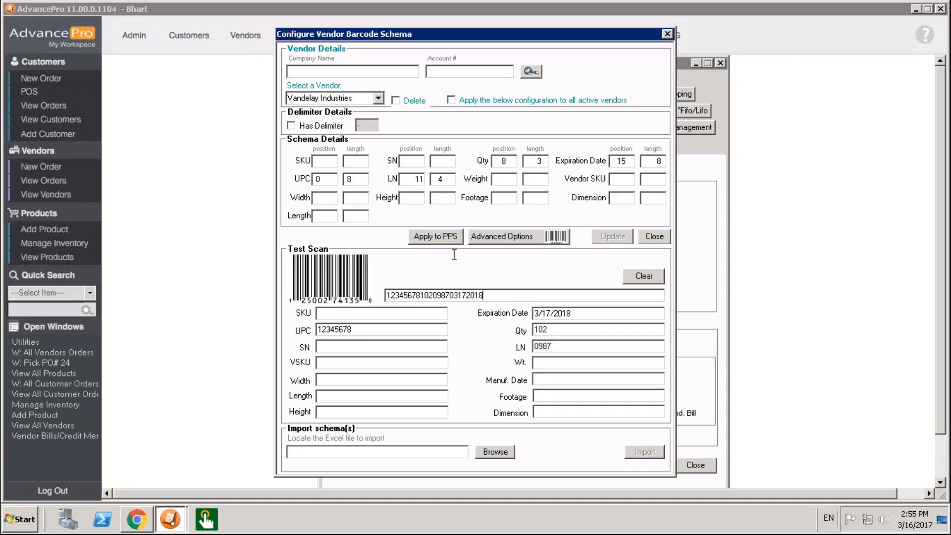
pyautogui.click(377, 98)
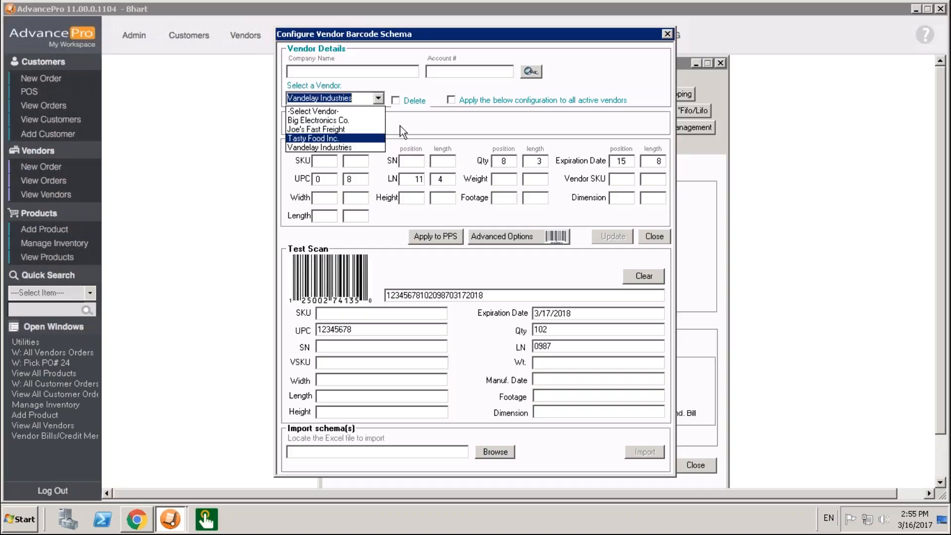
pyautogui.click(424, 127)
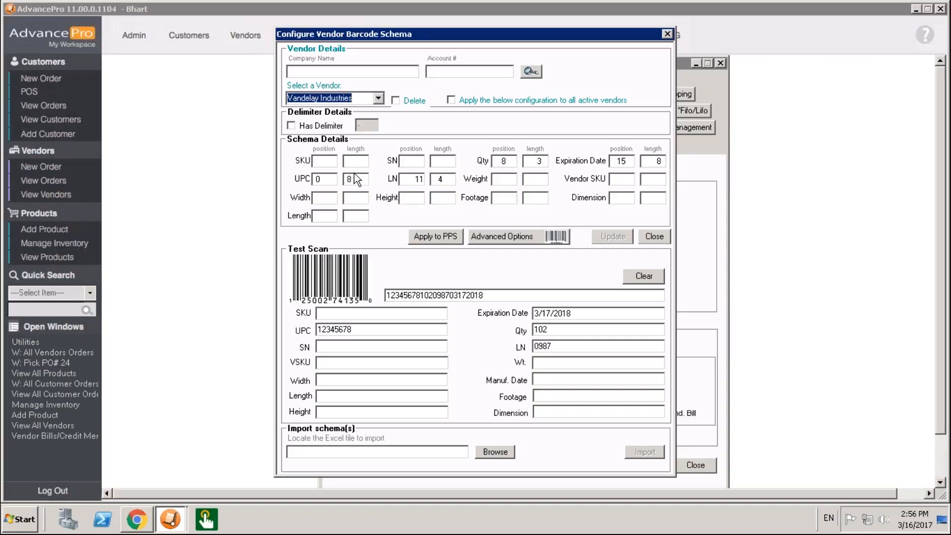
# - Turn on the hyphen delimiter and set the positions of Qty to 1, LN to 2, and Expiration Date to 3
pyautogui.click(325, 126)
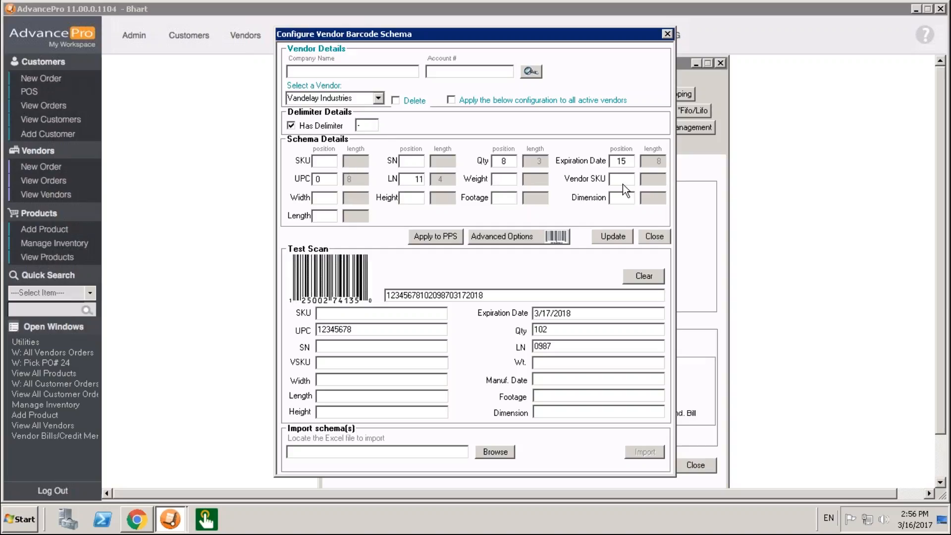
pyautogui.click(371, 126)
pyautogui.click(329, 180)
pyautogui.doubleClick(496, 162)
pyautogui.write('1')
pyautogui.doubleClick(413, 179)
pyautogui.write('2')
pyautogui.doubleClick(602, 161)
pyautogui.write('3')
pyautogui.click(421, 295)
pyautogui.write('-')
pyautogui.click(436, 296)
pyautogui.write('-')
pyautogui.click(458, 296)
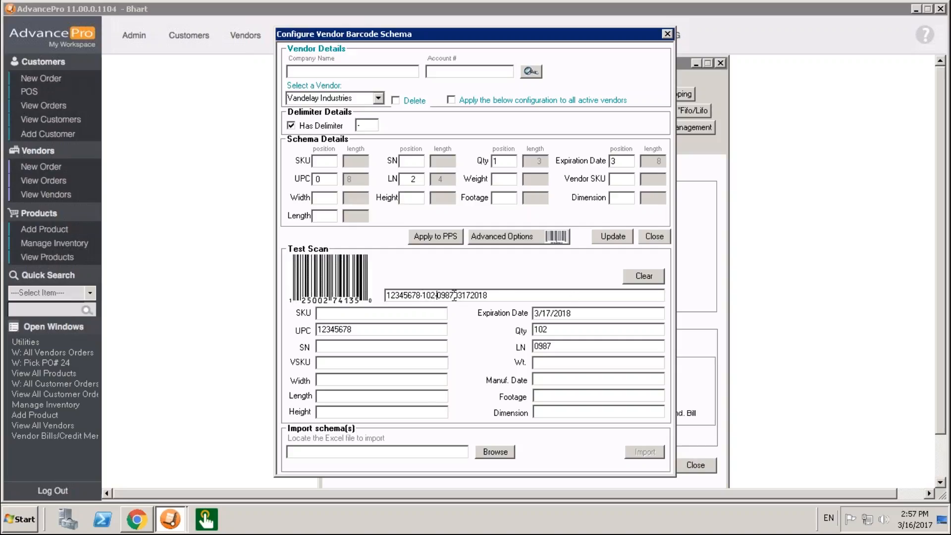
pyautogui.write('-')
pyautogui.click(529, 297)
pyautogui.moveTo(490, 296); pyautogui.dragTo(362, 293)
pyautogui.hotkey('ctrl', 'c')
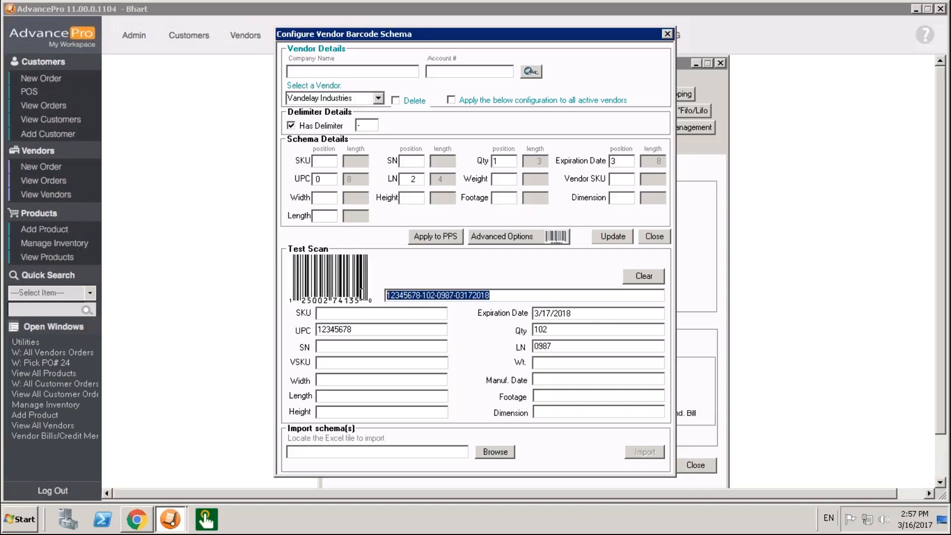
pyautogui.click(617, 238)
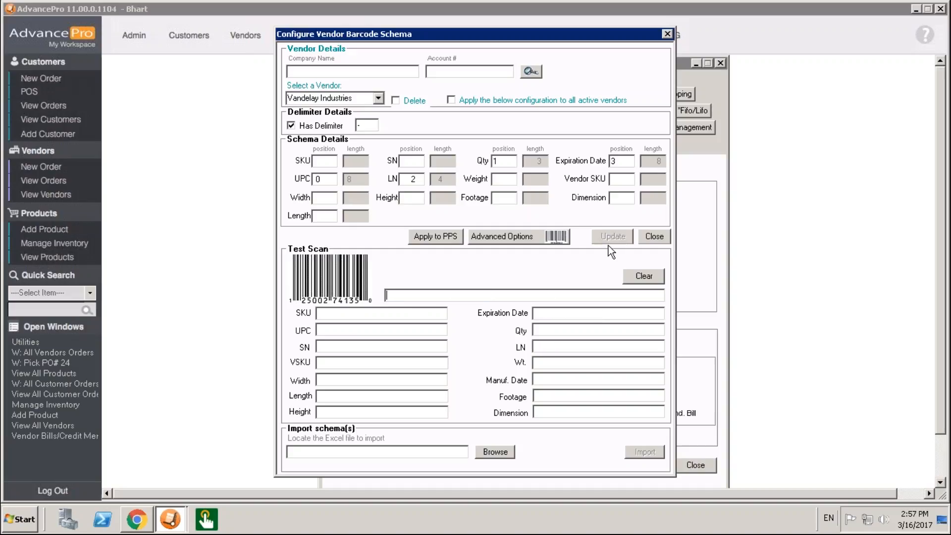
pyautogui.hotkey('ctrl', 'v')
pyautogui.press('Return')
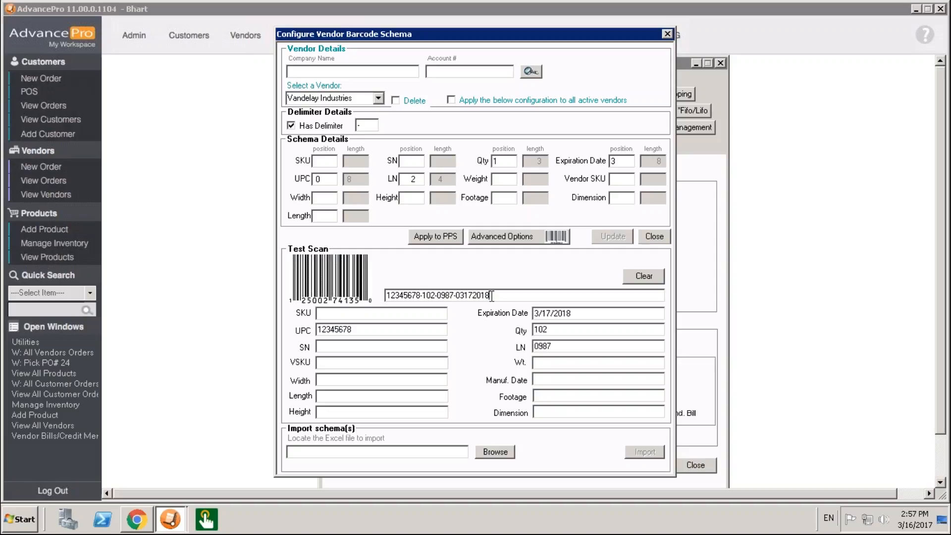
# - Shorten the UPC part of the test barcode to 12345 and check the split with the delimiter
pyautogui.click(421, 295)
pyautogui.press('BackSpace')
pyautogui.press('BackSpace')
pyautogui.press('BackSpace')
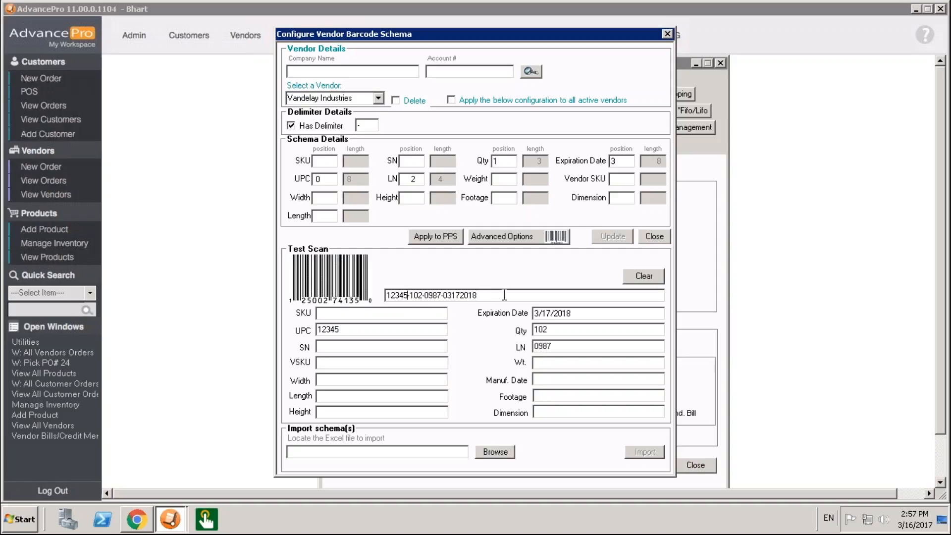
pyautogui.press('BackSpace')
pyautogui.doubleClick(486, 296)
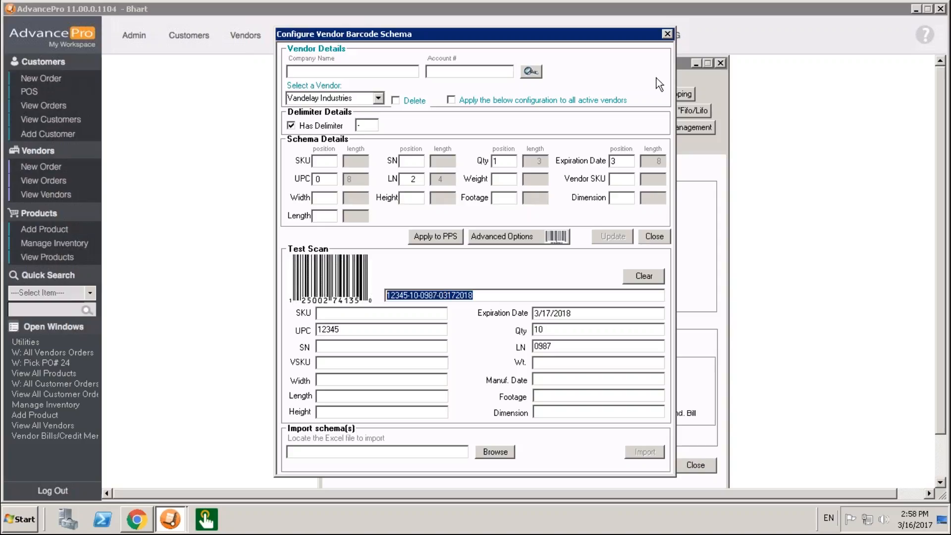
pyautogui.click(667, 34)
pyautogui.click(719, 63)
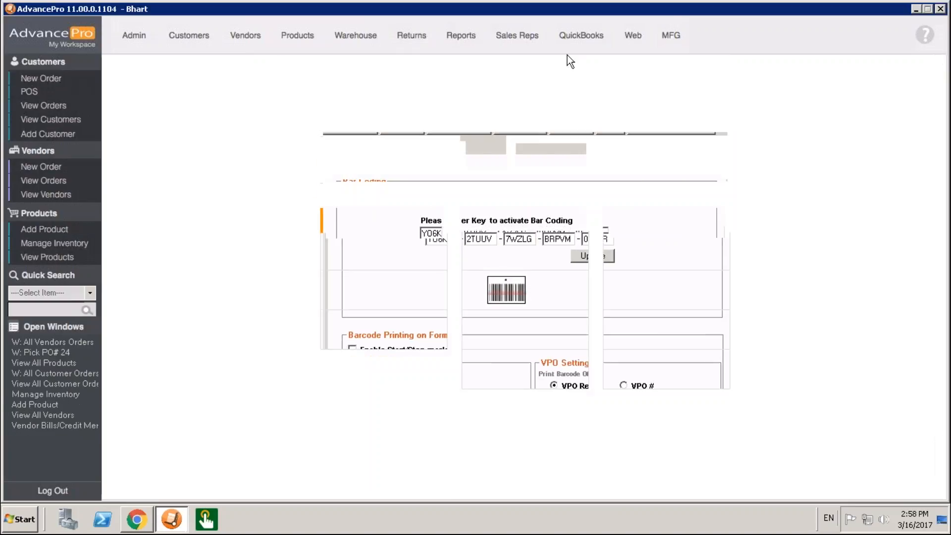
# - Open the Big Electronics Co. order from the warehouse orders to receive and review its scanner search criteria
pyautogui.click(356, 35)
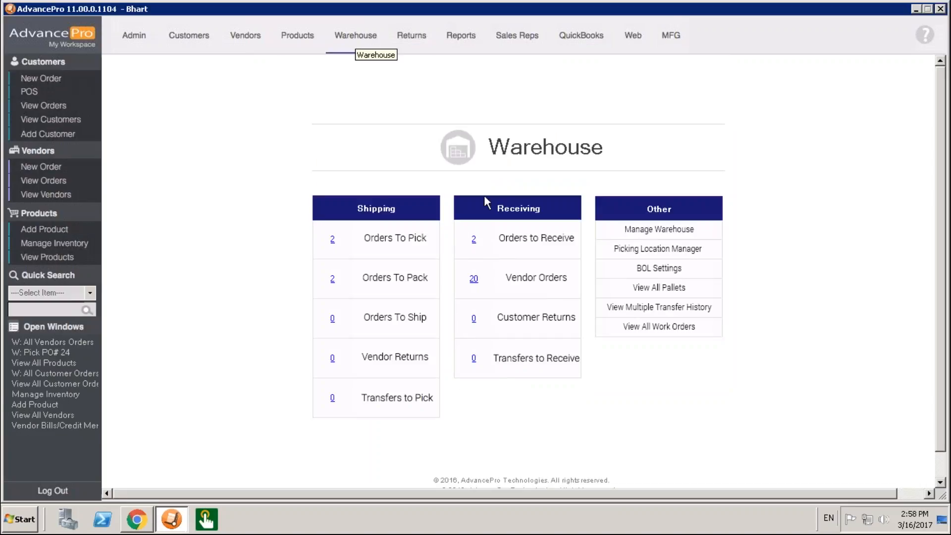
pyautogui.click(474, 240)
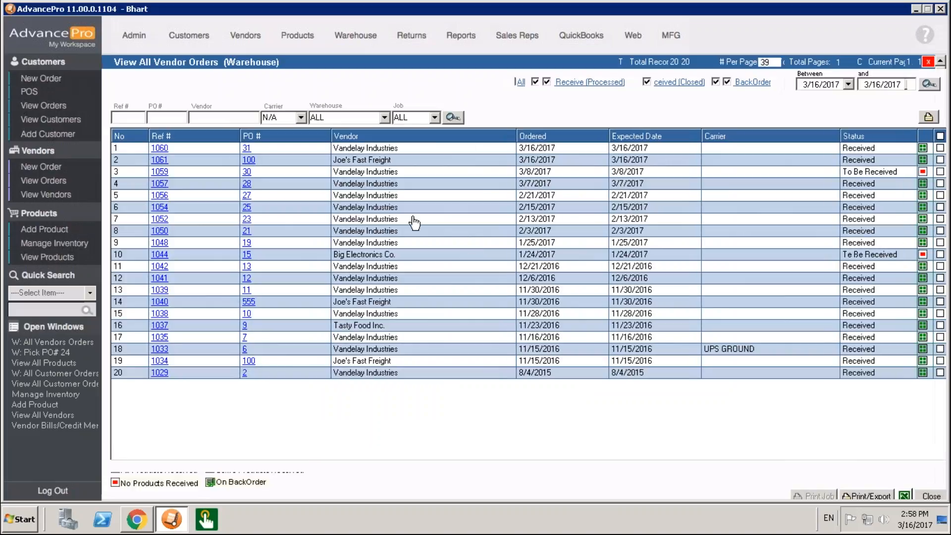
pyautogui.click(246, 164)
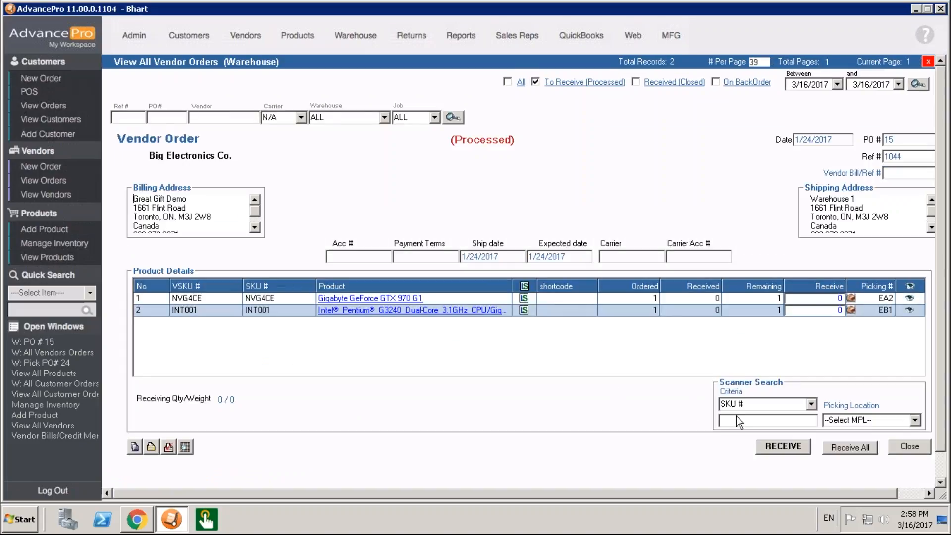
pyautogui.click(812, 405)
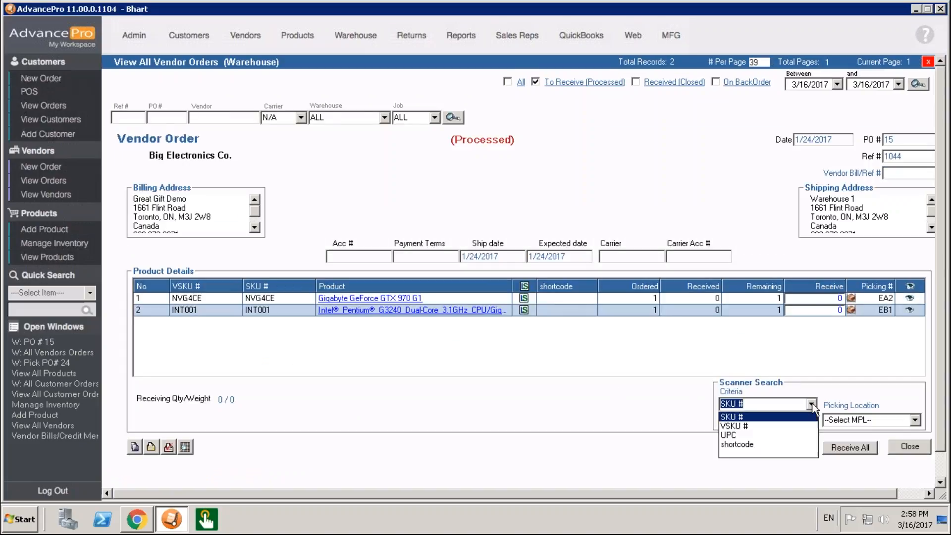
pyautogui.click(916, 441)
pyautogui.click(919, 449)
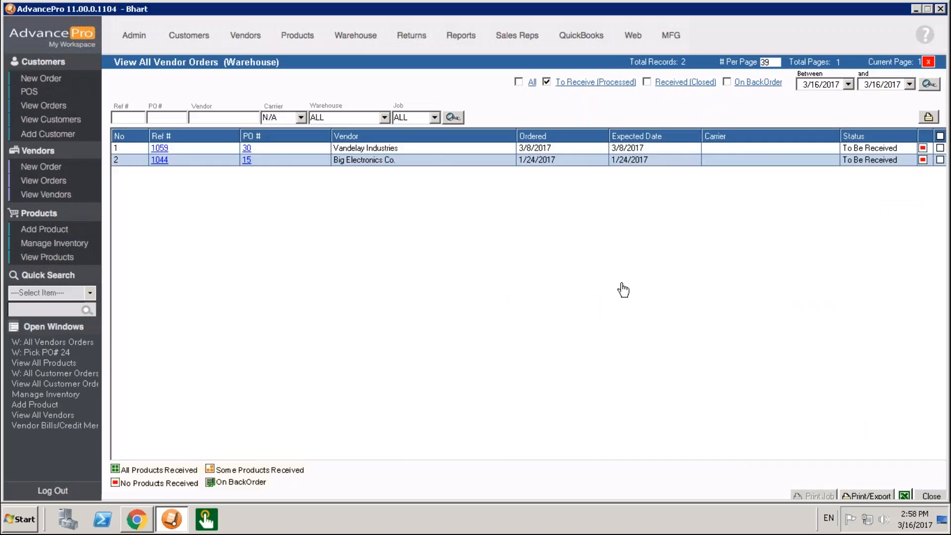
pyautogui.click(246, 149)
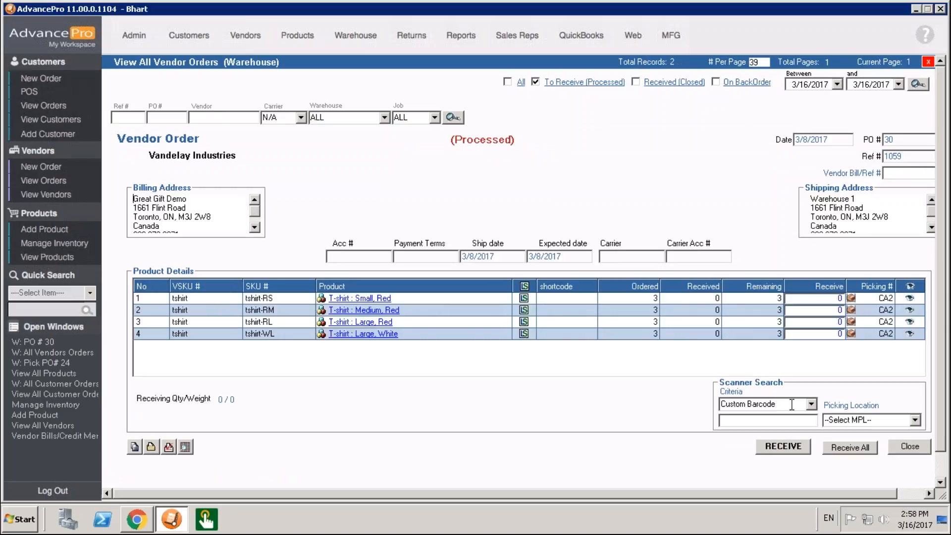
pyautogui.click(919, 420)
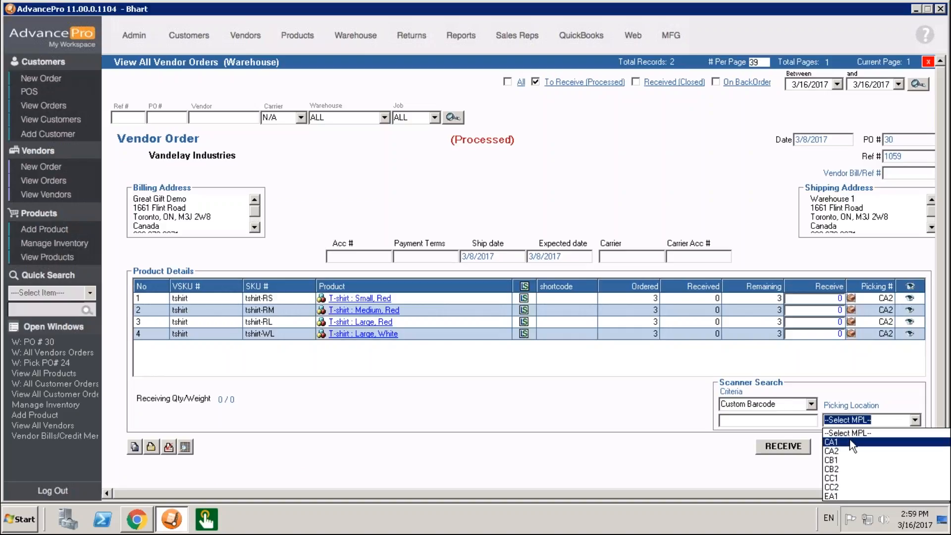
pyautogui.click(853, 442)
pyautogui.click(748, 421)
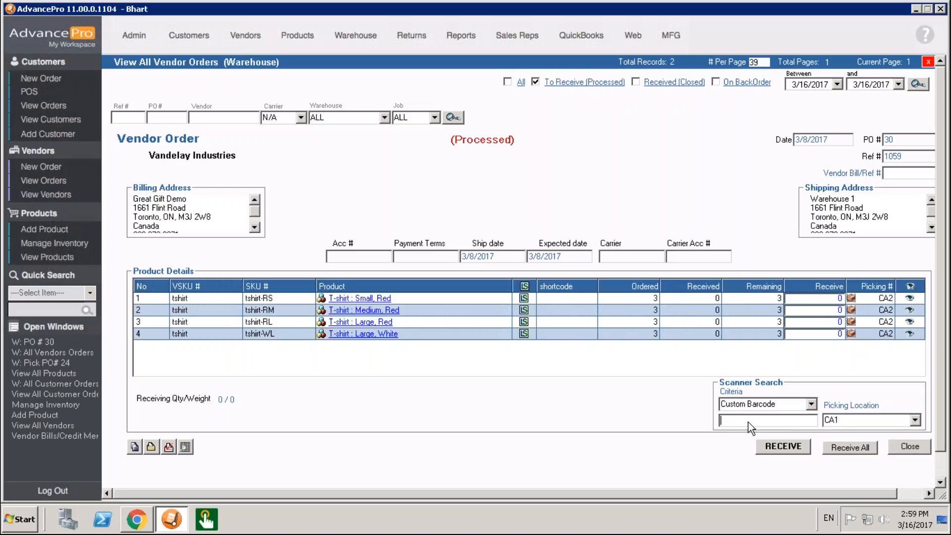
pyautogui.write('12345-10-0987-03172018')
pyautogui.click(910, 447)
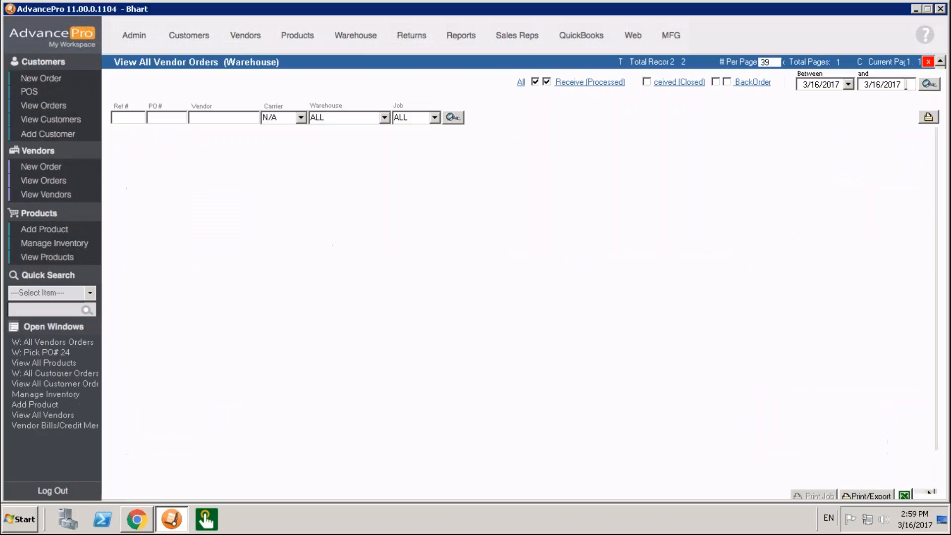
# - Search the product list for SKU tshirt to look up its UPC
pyautogui.click(48, 258)
pyautogui.click(55, 243)
pyautogui.click(47, 257)
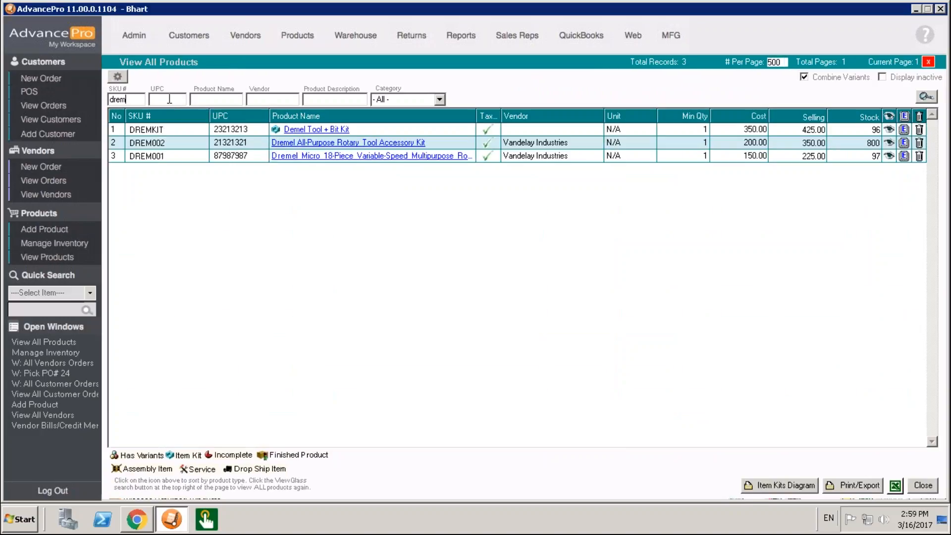
pyautogui.moveTo(143, 100); pyautogui.dragTo(66, 94)
pyautogui.write('tshirt')
pyautogui.press('Return')
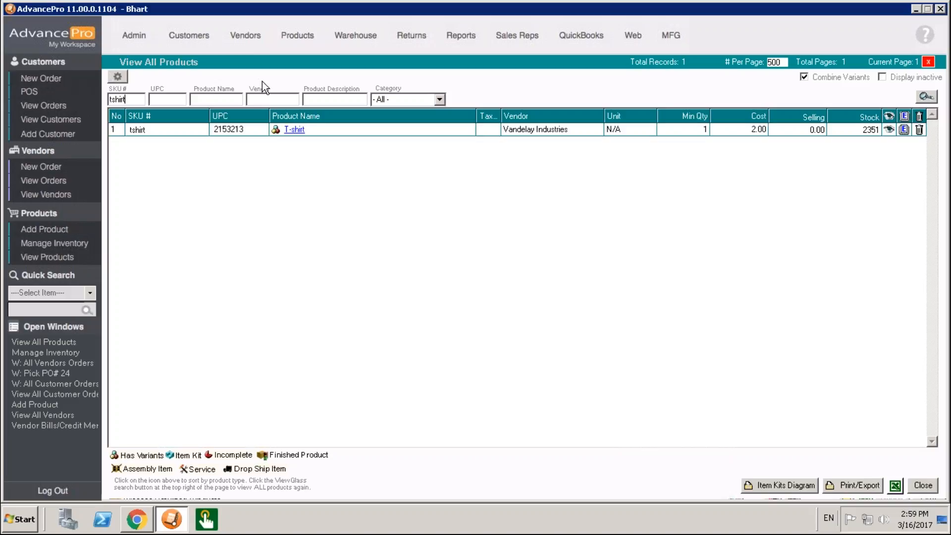
# - List the warehouse vendor orders still to receive and reopen the Vandelay Industries order
pyautogui.click(357, 37)
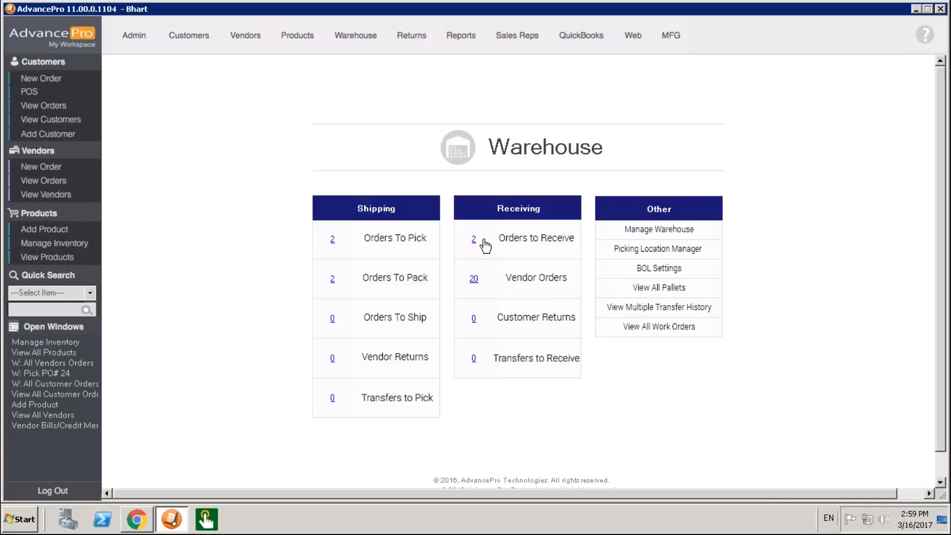
pyautogui.click(473, 239)
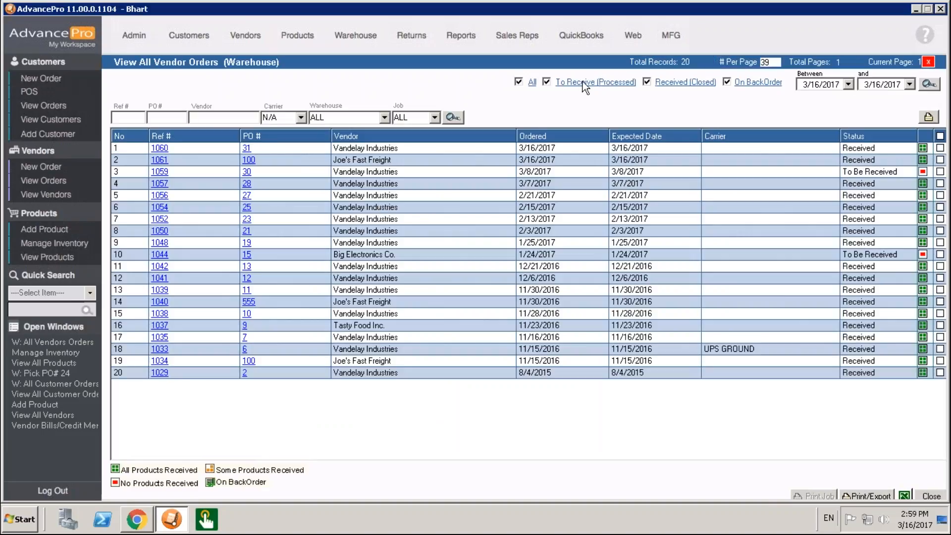
pyautogui.click(583, 81)
pyautogui.click(247, 150)
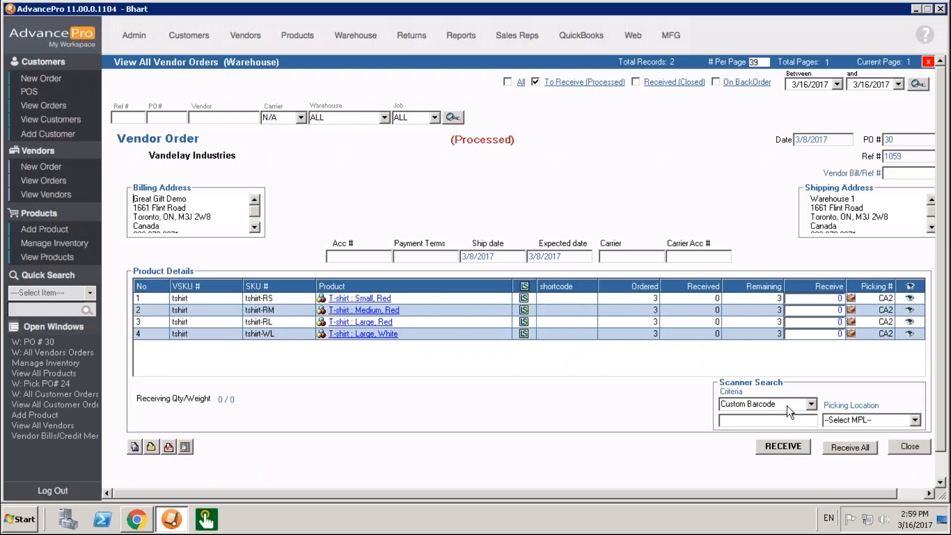
# - Try scanning the custom barcode with its UPC part replaced by 2153213, without selecting a picking location
pyautogui.click(792, 421)
pyautogui.write('12345-10-0987-03172018')
pyautogui.moveTo(742, 421); pyautogui.dragTo(685, 423)
pyautogui.write('2153213-10-0987-03172018')
pyautogui.click(791, 449)
pyautogui.press('Return')
pyautogui.click(914, 421)
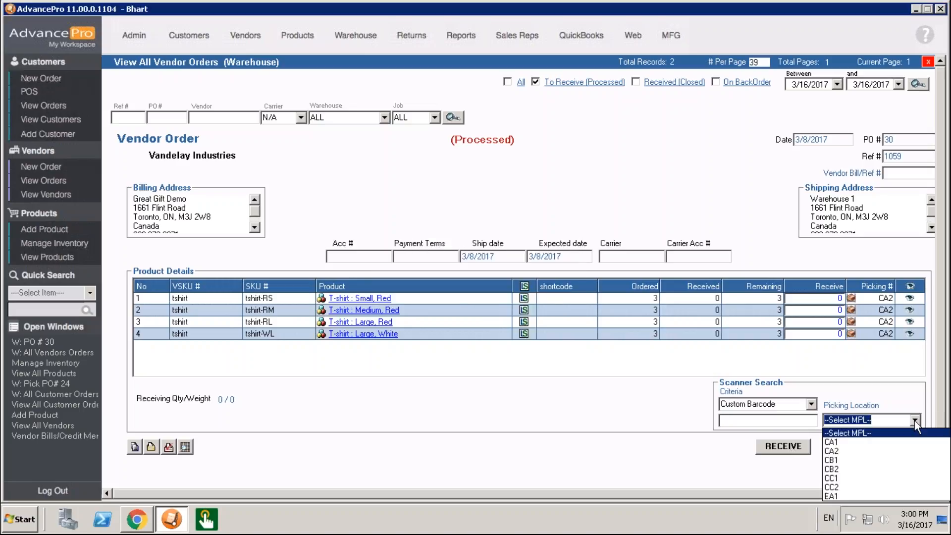
pyautogui.click(845, 442)
pyautogui.click(772, 421)
pyautogui.write('12345-10-0987-03172018')
pyautogui.moveTo(742, 421); pyautogui.dragTo(634, 422)
pyautogui.write('215')
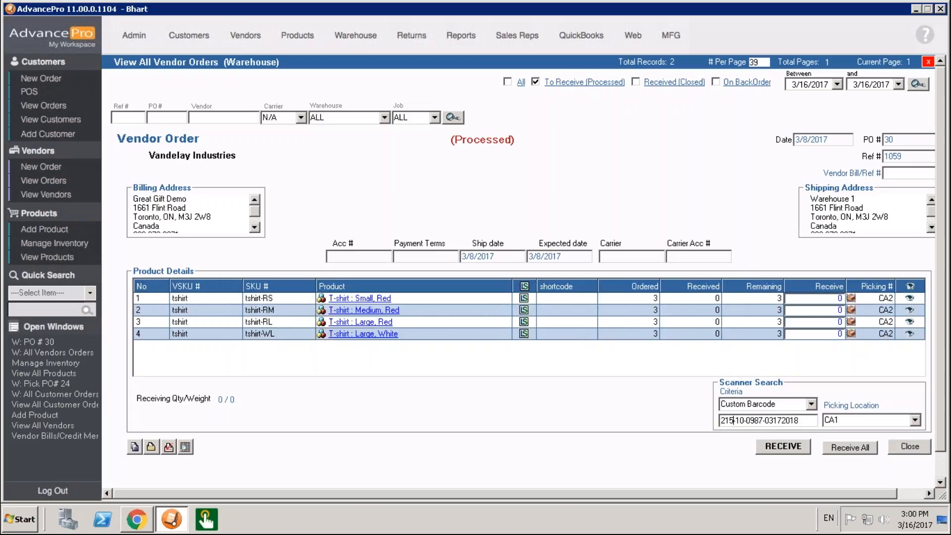
pyautogui.write('3213')
pyautogui.press('Return')
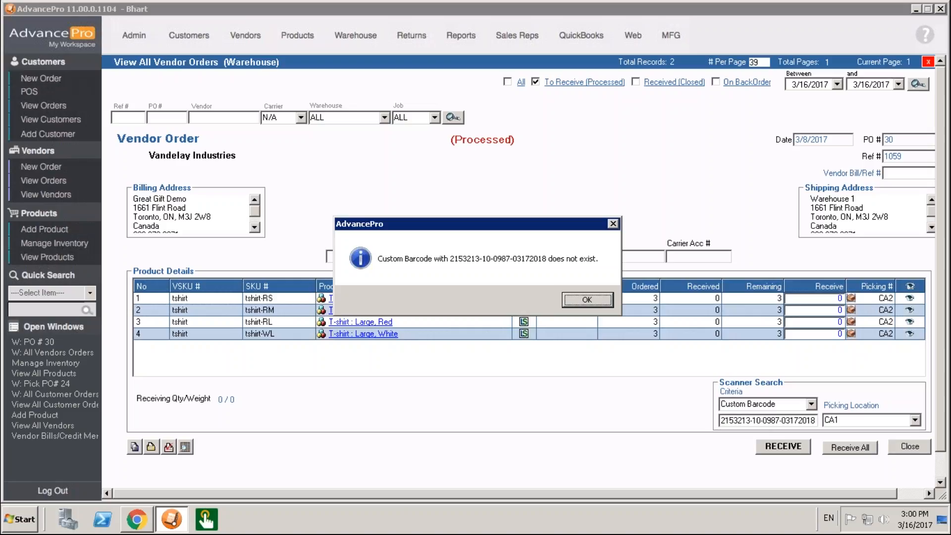
pyautogui.press('Return')
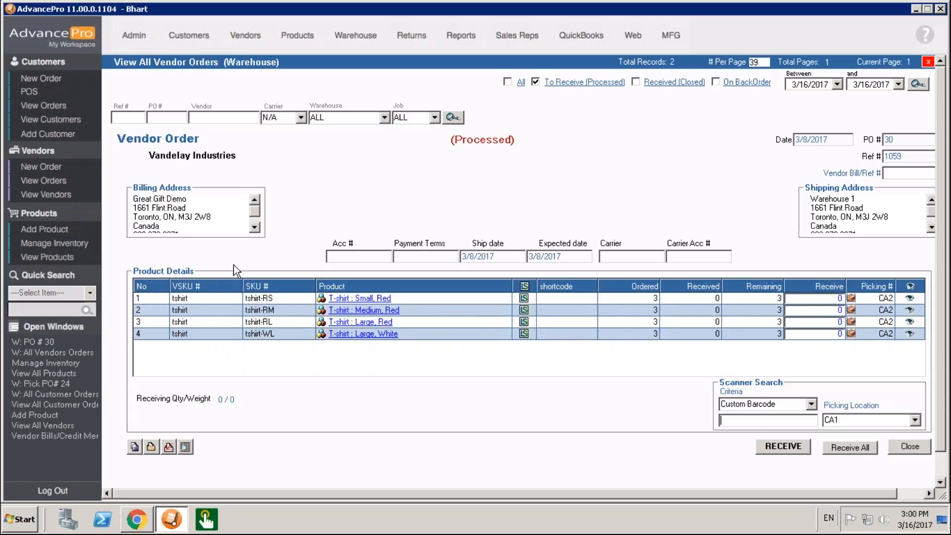
# - Open the vendor barcode schema configuration in the bar coding utilities and load the Vandelay Industries schema
pyautogui.click(137, 37)
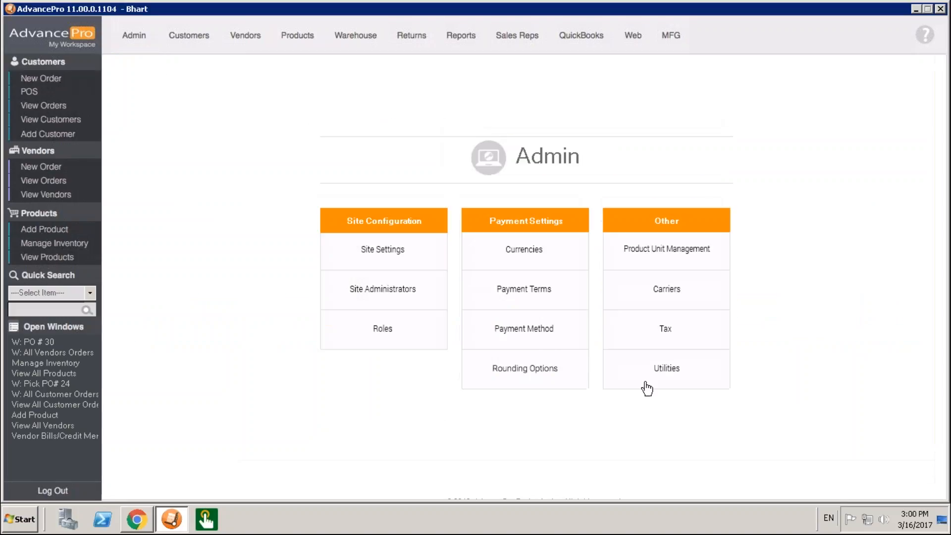
pyautogui.click(648, 383)
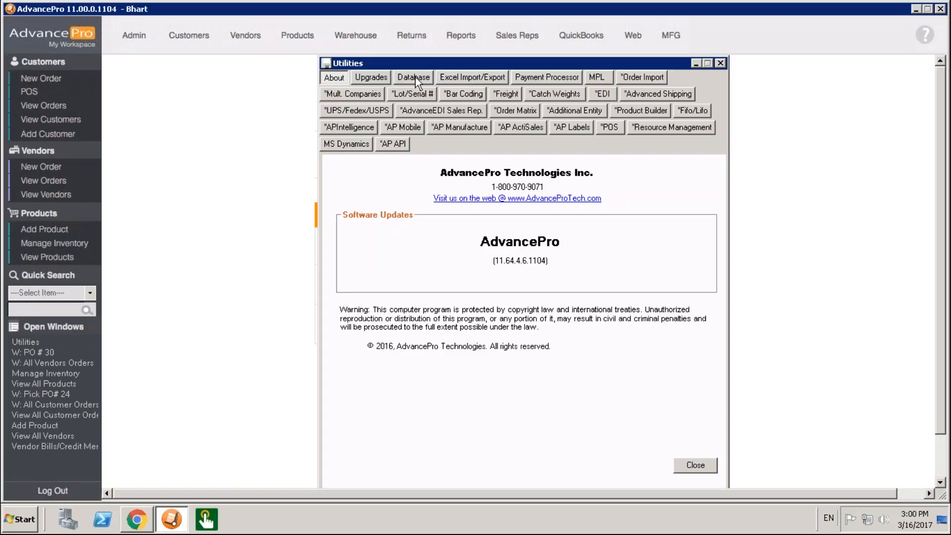
pyautogui.click(480, 94)
pyautogui.click(510, 286)
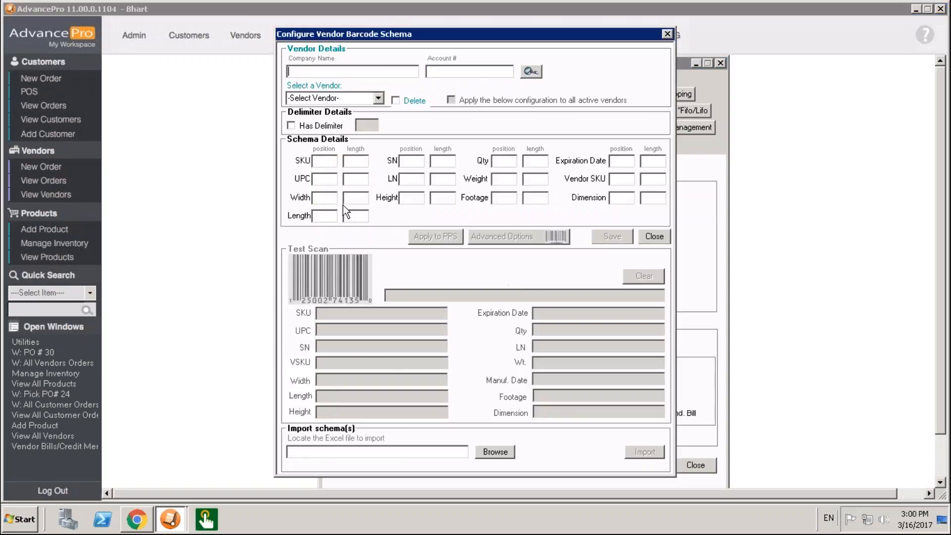
pyautogui.click(379, 98)
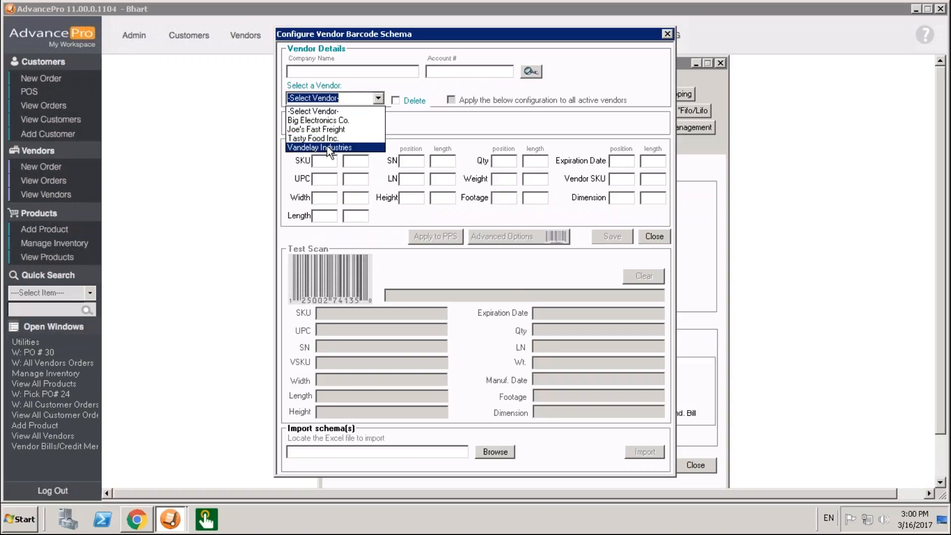
pyautogui.click(327, 146)
# - Clear the UPC position, set the SKU position to 0, and close the schema and Utilities windows
pyautogui.moveTo(323, 177); pyautogui.dragTo(279, 175)
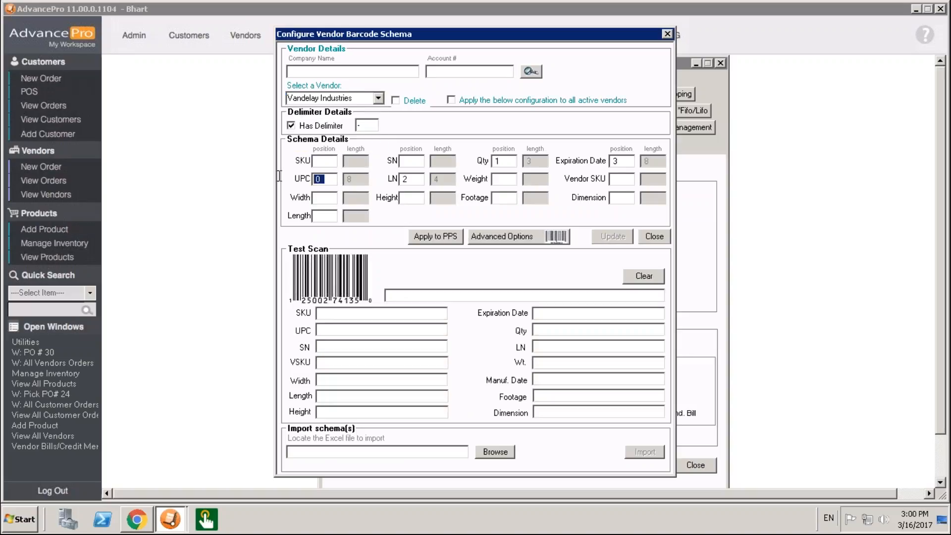
pyautogui.press('BackSpace')
pyautogui.click(320, 160)
pyautogui.write('0')
pyautogui.click(416, 180)
pyautogui.click(667, 33)
pyautogui.click(723, 63)
pyautogui.click(362, 35)
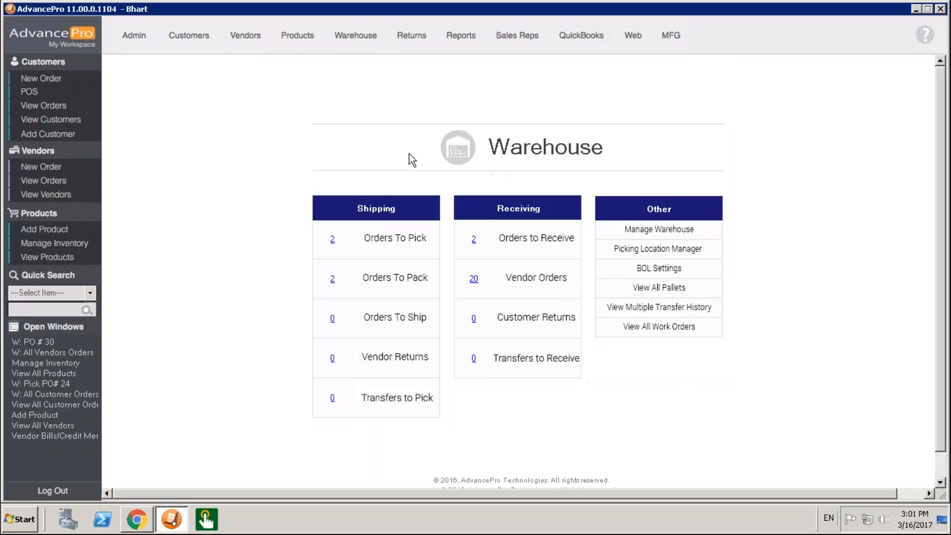
pyautogui.click(474, 240)
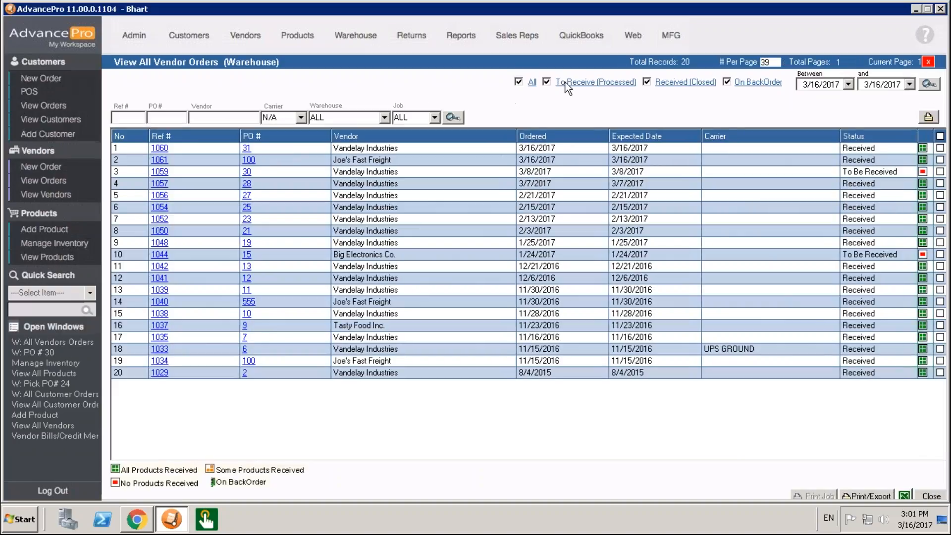
pyautogui.click(567, 83)
pyautogui.click(246, 148)
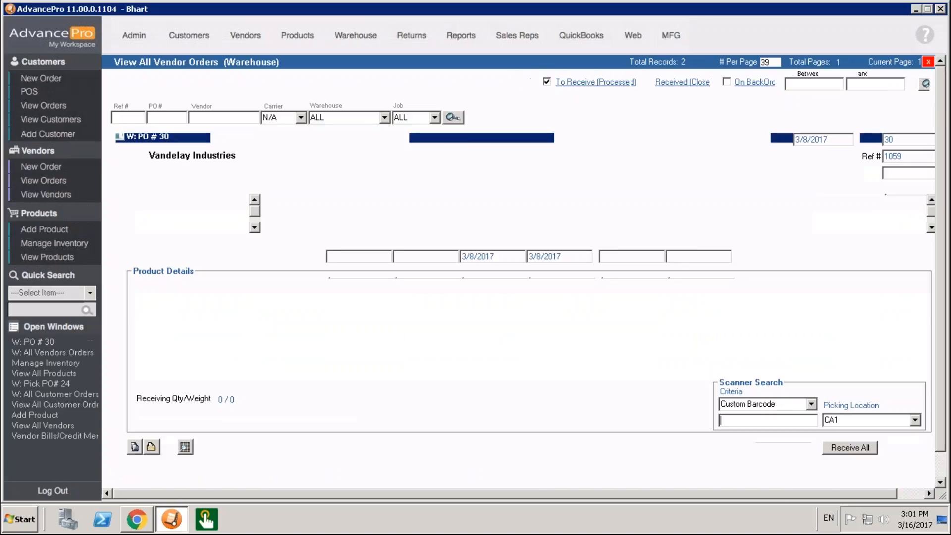
pyautogui.write('12345-10-0987-03172018')
pyautogui.moveTo(741, 423); pyautogui.dragTo(683, 425)
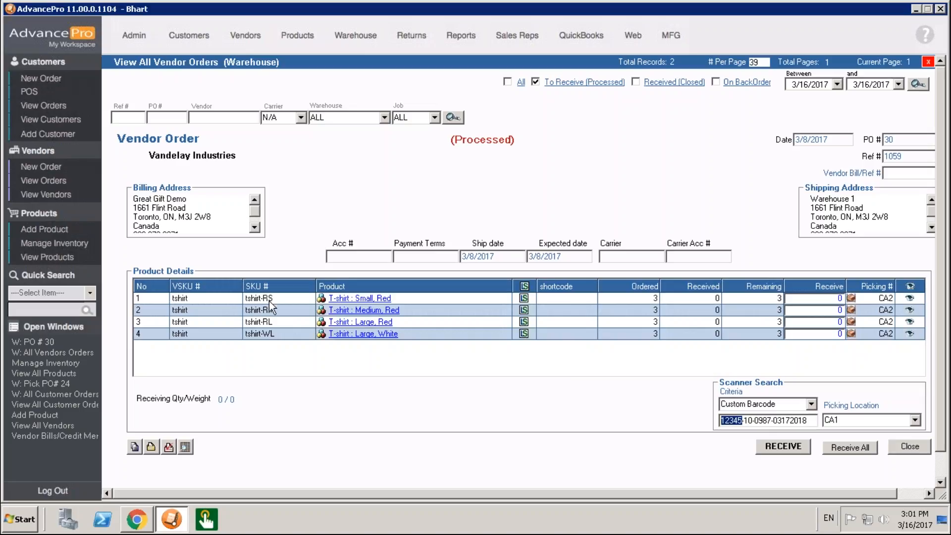
pyautogui.click(907, 447)
# - Start a new vendor order for Vandelay Industries and add one unit of product drem001
pyautogui.click(41, 167)
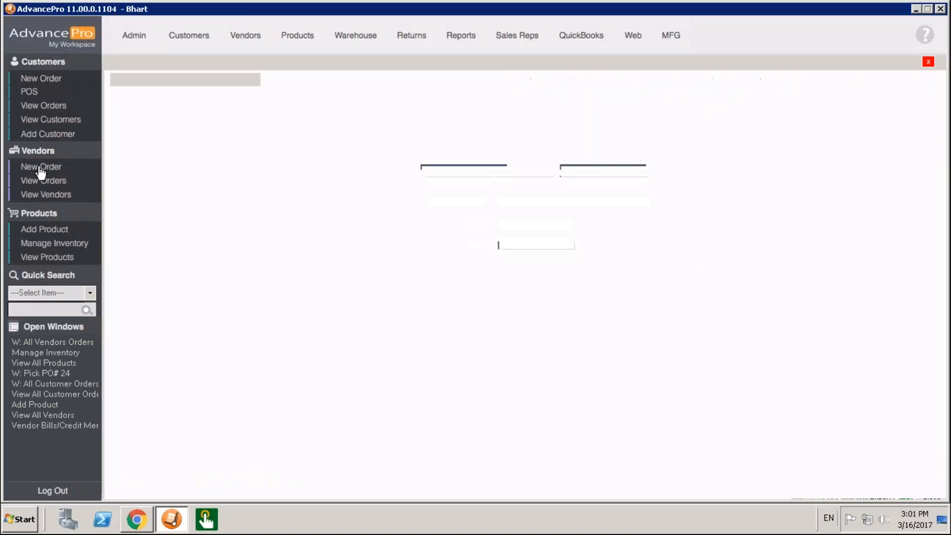
pyautogui.click(634, 183)
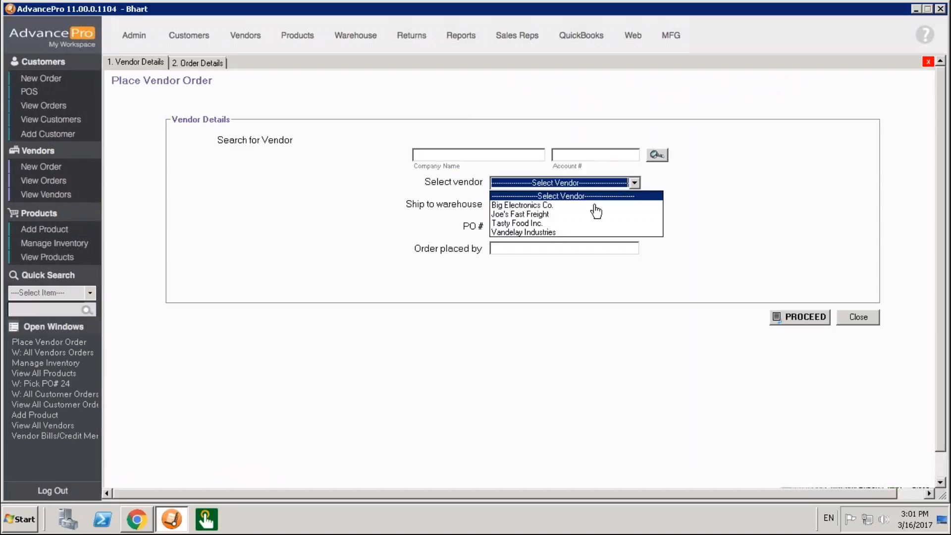
pyautogui.click(562, 233)
pyautogui.click(788, 317)
pyautogui.click(202, 224)
pyautogui.write('drem001')
pyautogui.press('Return')
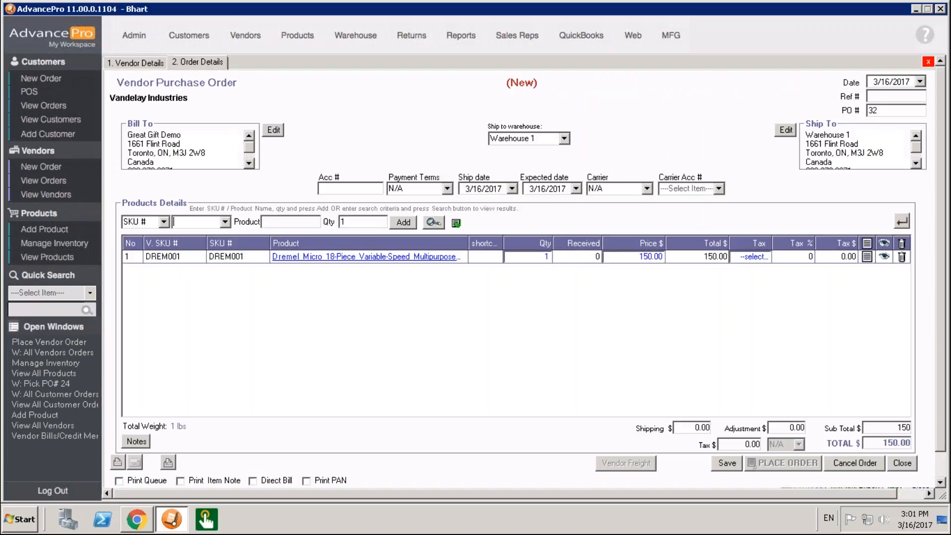
# - Save the Vandelay Industries purchase order and place it without emailing it
pyautogui.click(727, 462)
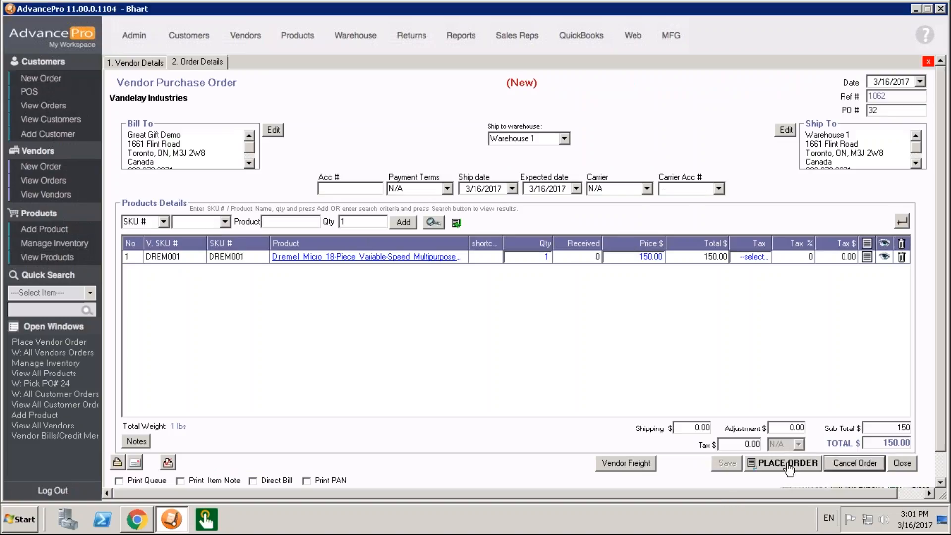
pyautogui.click(778, 468)
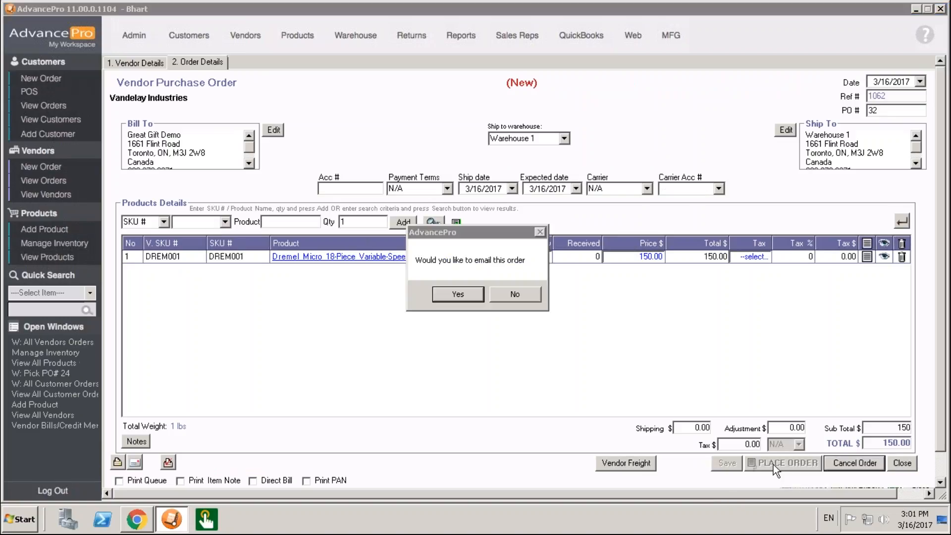
pyautogui.click(514, 296)
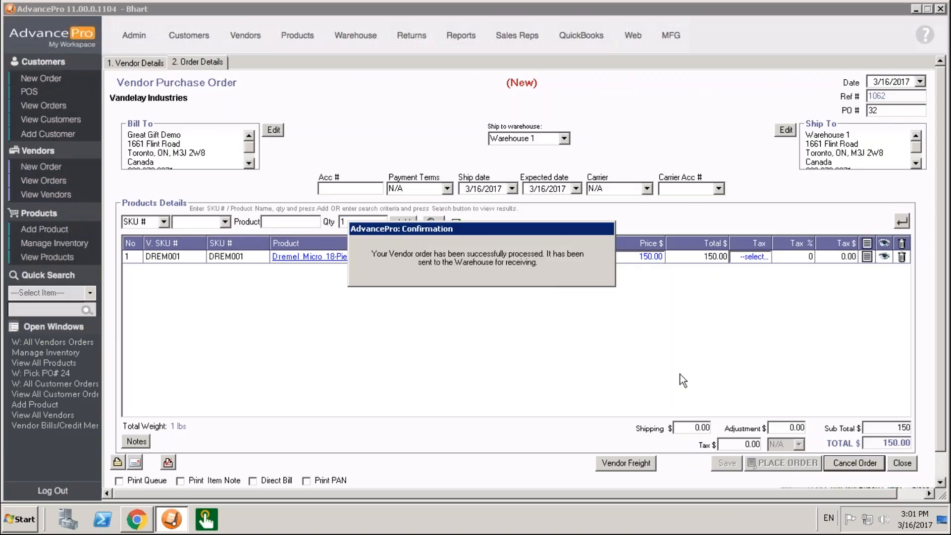
# - Filter the warehouse's vendor orders to those to receive and open the Vandelay Industries order dated 3/16/2017
pyautogui.click(361, 35)
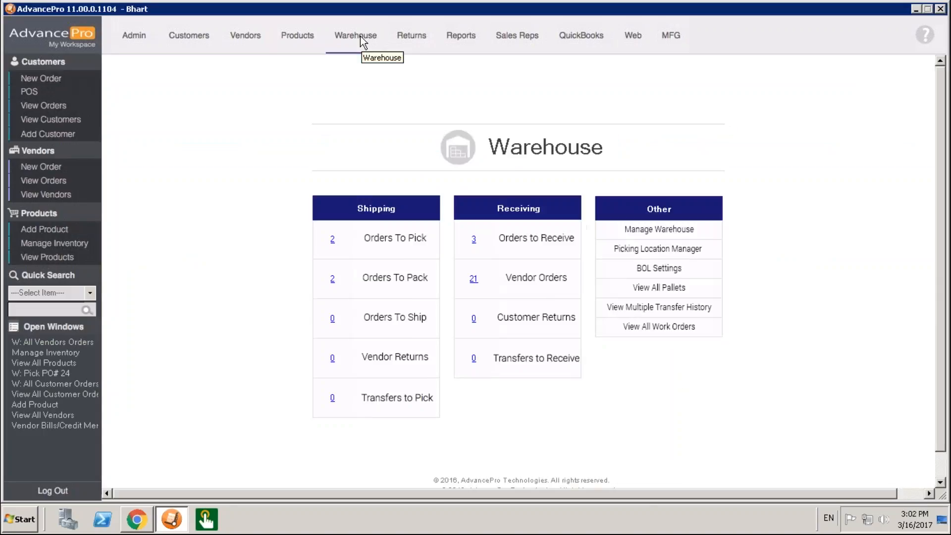
pyautogui.click(474, 241)
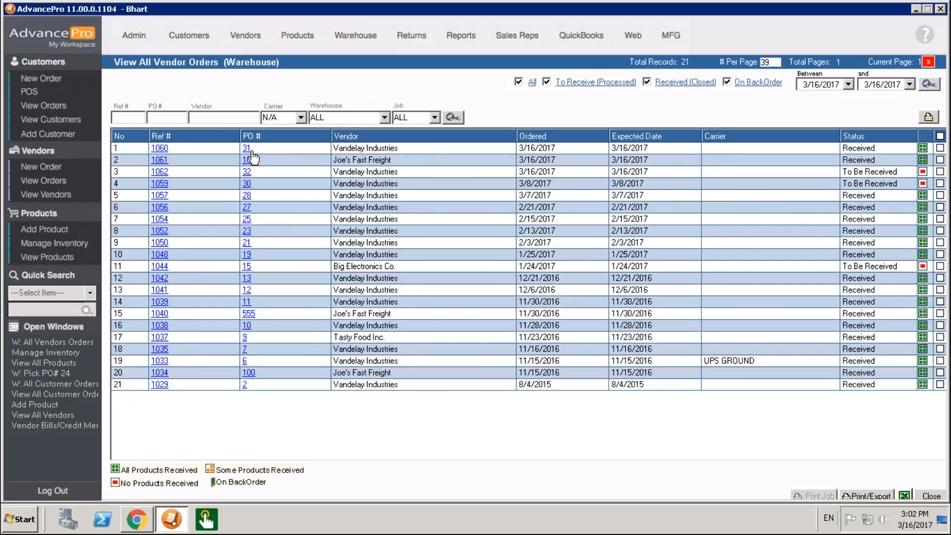
pyautogui.click(247, 149)
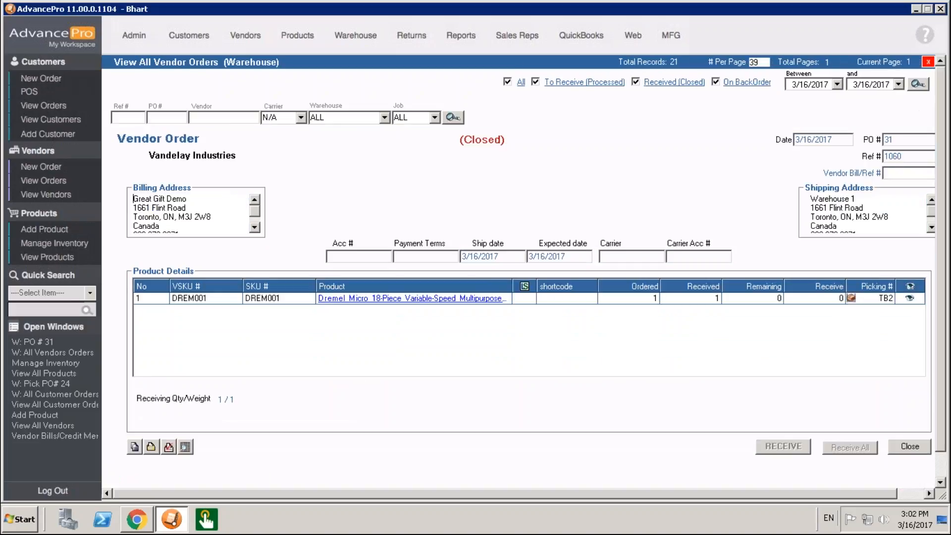
pyautogui.click(921, 447)
pyautogui.click(595, 82)
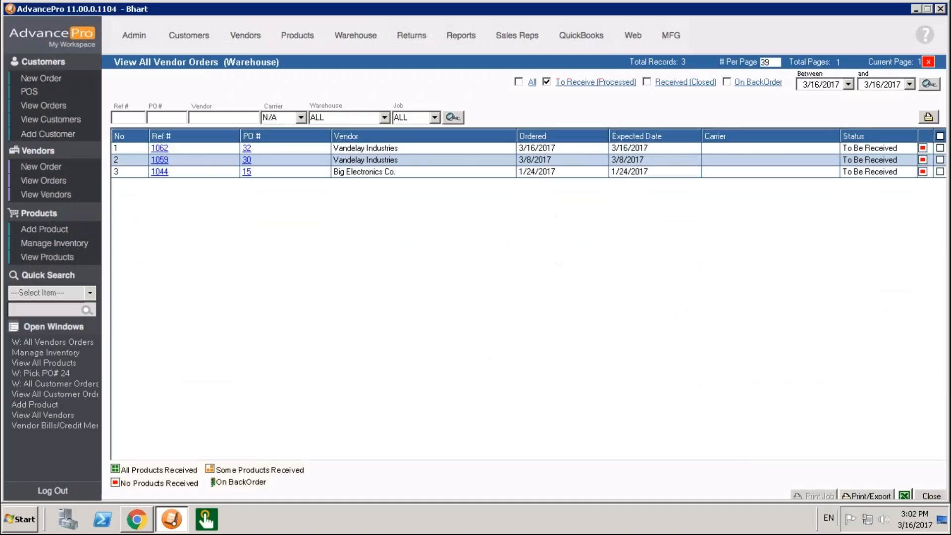
pyautogui.click(247, 148)
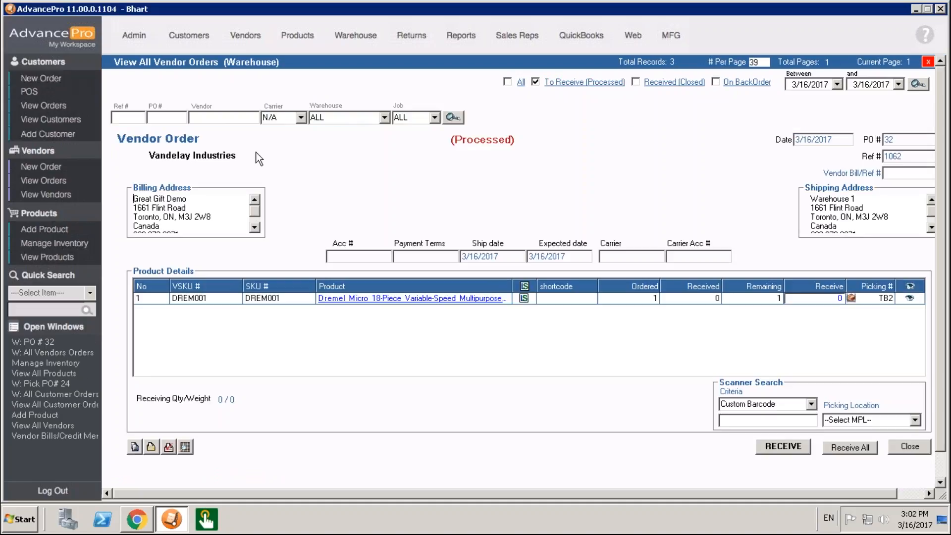
pyautogui.click(752, 423)
pyautogui.write('12345-10-0987-03172018')
pyautogui.moveTo(741, 421); pyautogui.dragTo(653, 420)
pyautogui.write('DREM00110-0987-0317201')
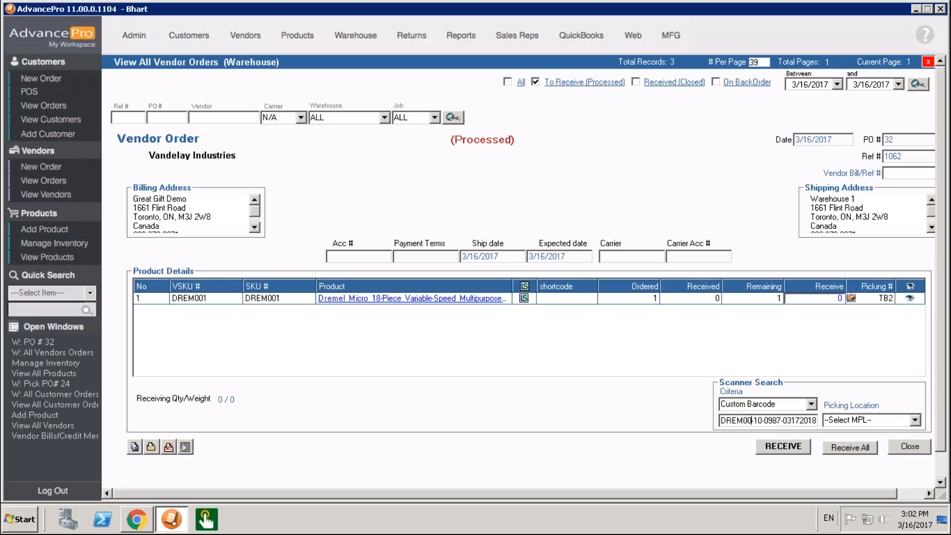
pyautogui.press('Return')
pyautogui.press('Return')
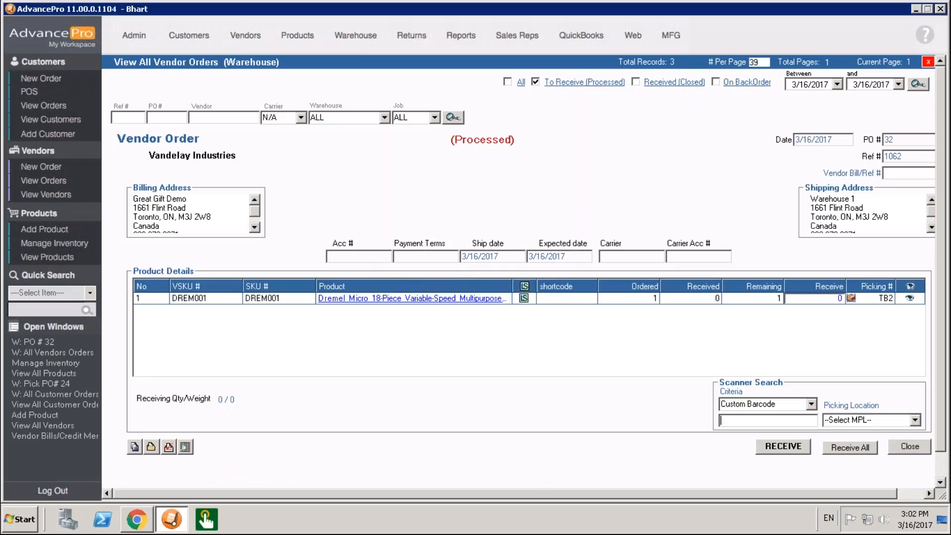
pyautogui.click(914, 421)
pyautogui.click(867, 444)
pyautogui.click(741, 422)
pyautogui.write('DR')
pyautogui.press('BackSpace')
pyautogui.press('BackSpace')
pyautogui.hotkey('ctrl', 'v')
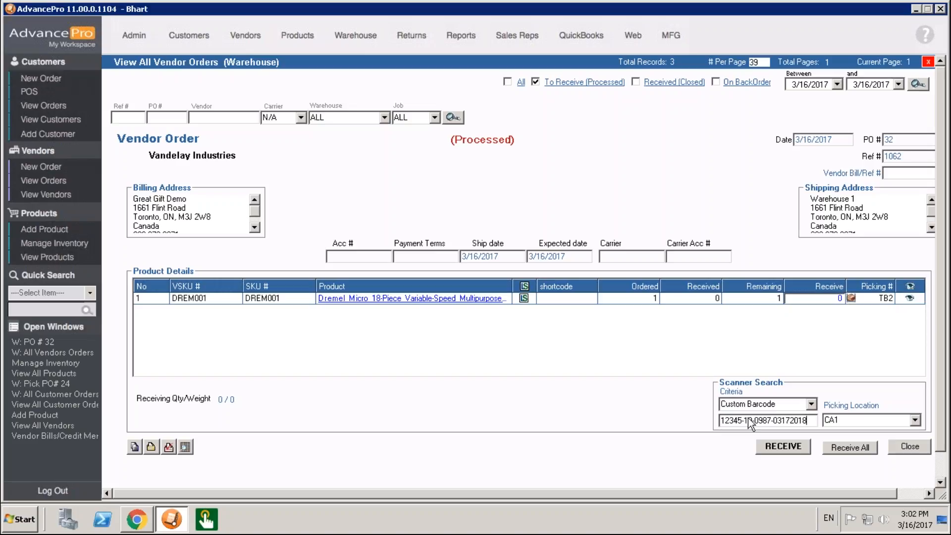
pyautogui.moveTo(742, 421); pyautogui.dragTo(652, 421)
pyautogui.write('DREM0')
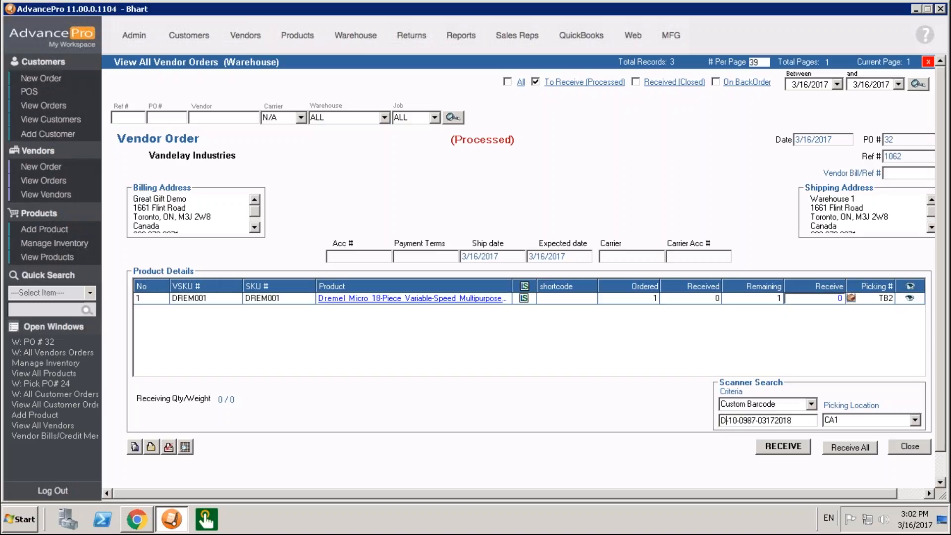
pyautogui.write('01')
pyautogui.press('Return')
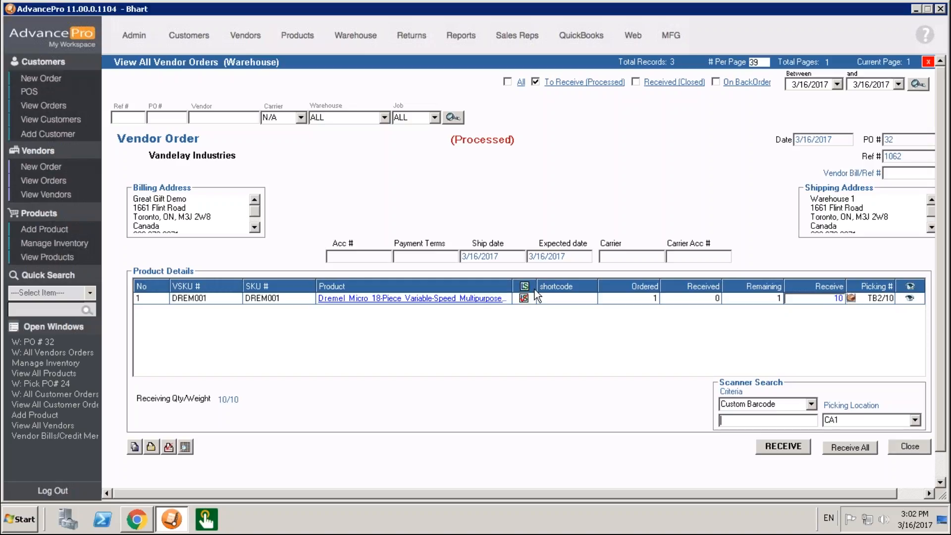
pyautogui.click(524, 298)
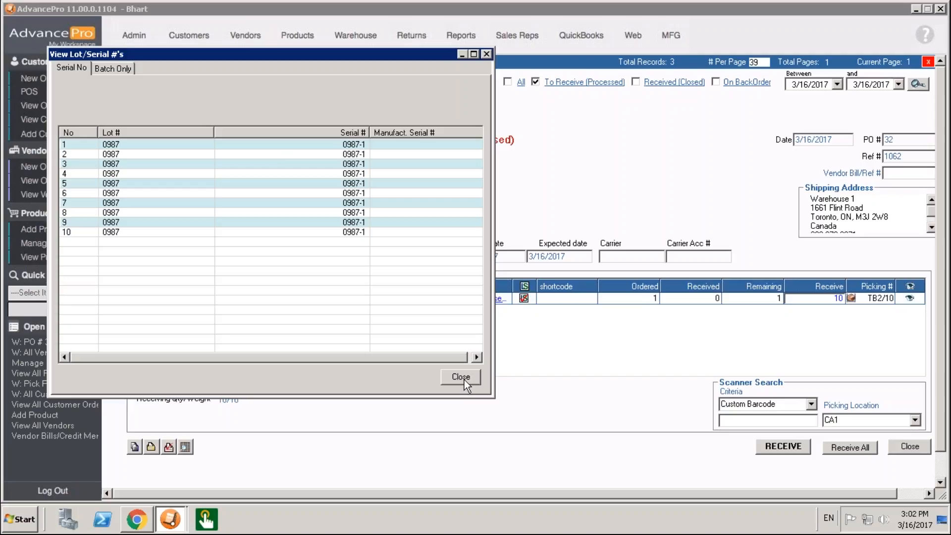
pyautogui.click(464, 379)
# - Set the vendor bill reference to 121 and receive the order, continuing despite quantities without a picking location
pyautogui.click(793, 447)
pyautogui.click(527, 303)
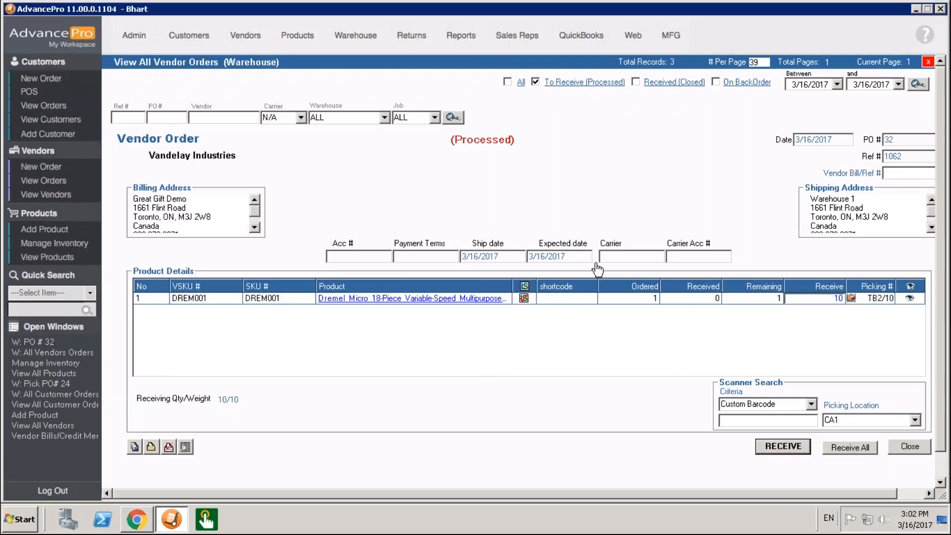
pyautogui.click(900, 174)
pyautogui.write('121')
pyautogui.click(803, 447)
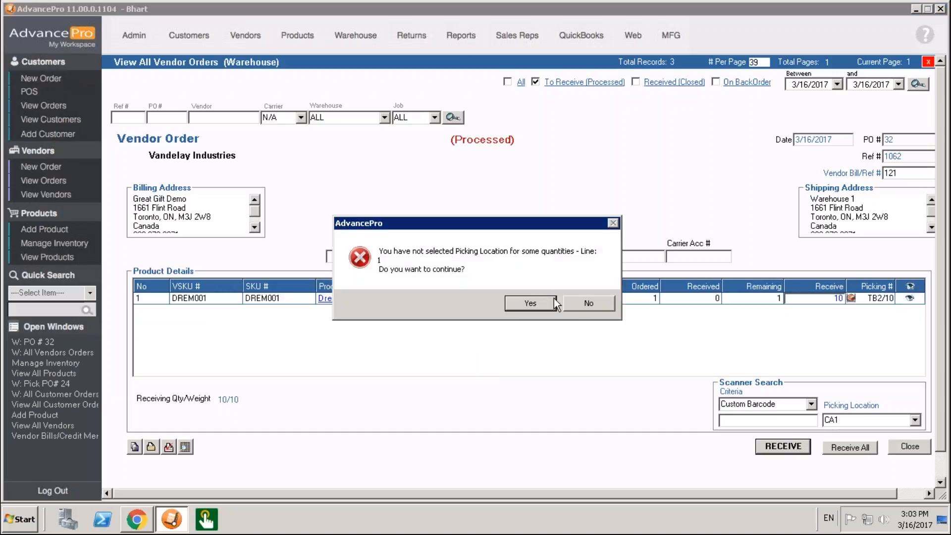
pyautogui.click(542, 307)
pyautogui.click(532, 304)
pyautogui.click(795, 450)
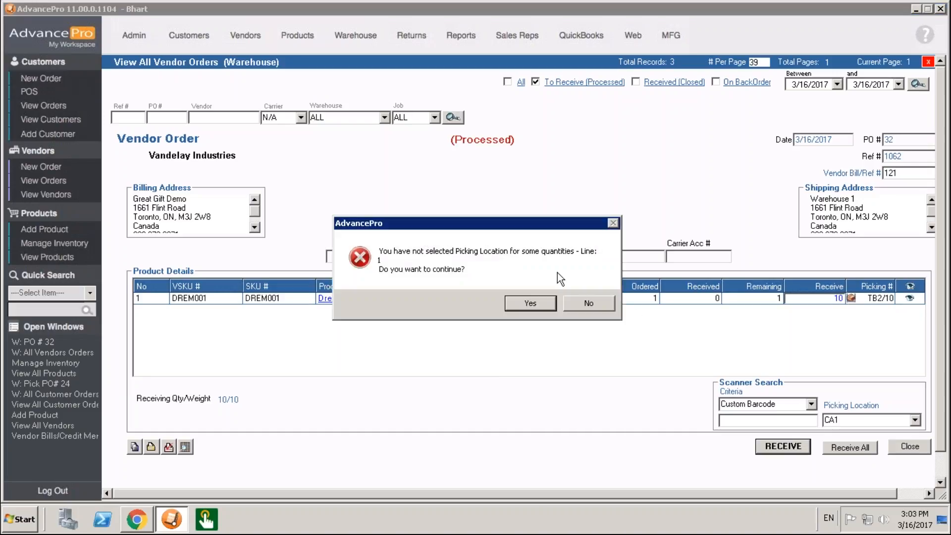
pyautogui.click(518, 303)
pyautogui.click(471, 300)
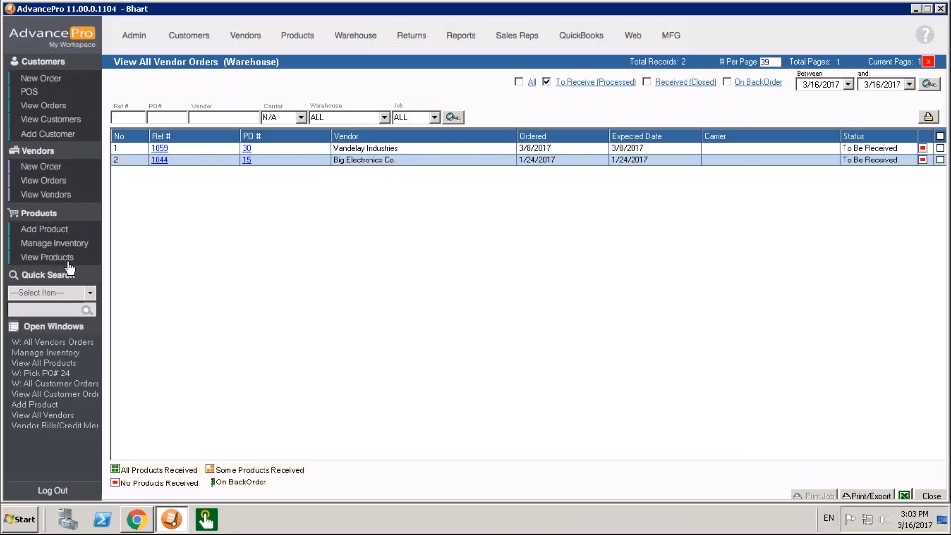
# - Search the inventory for SKU drem in Warehouse 1 and examine the lots and expiration dates recorded for DREM001
pyautogui.click(64, 244)
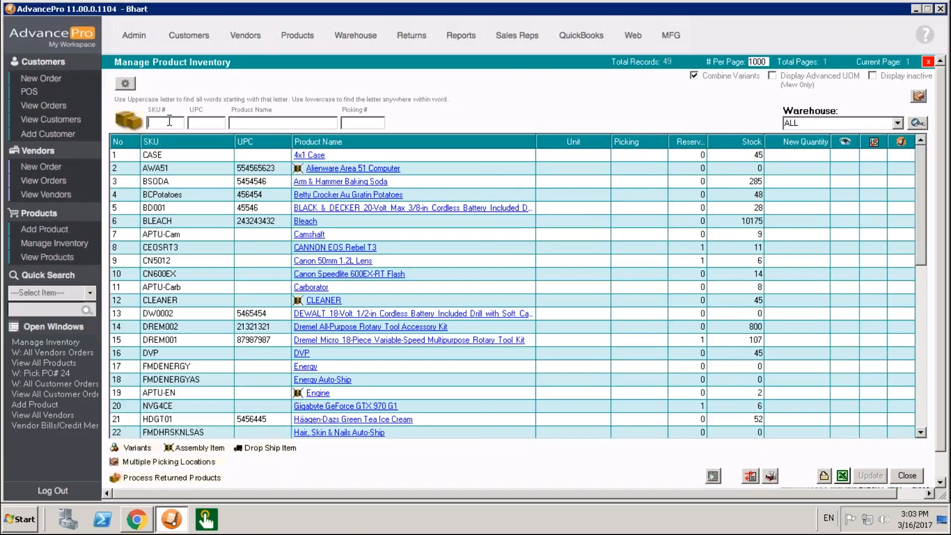
pyautogui.write('drem')
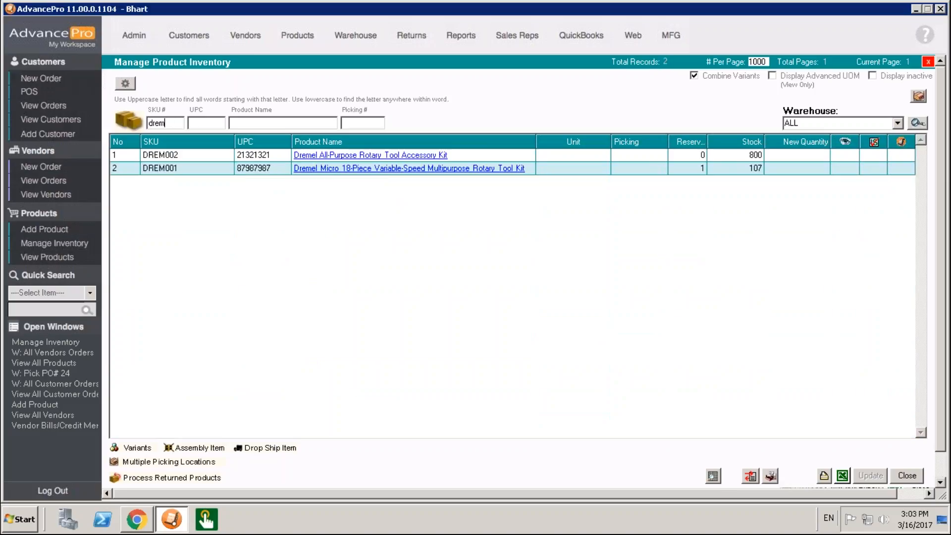
pyautogui.click(897, 123)
pyautogui.click(834, 147)
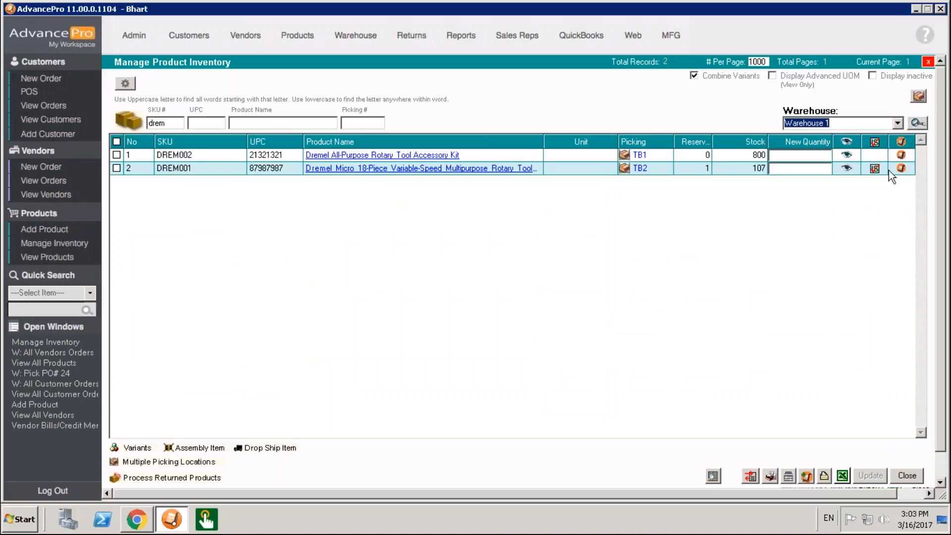
pyautogui.click(875, 169)
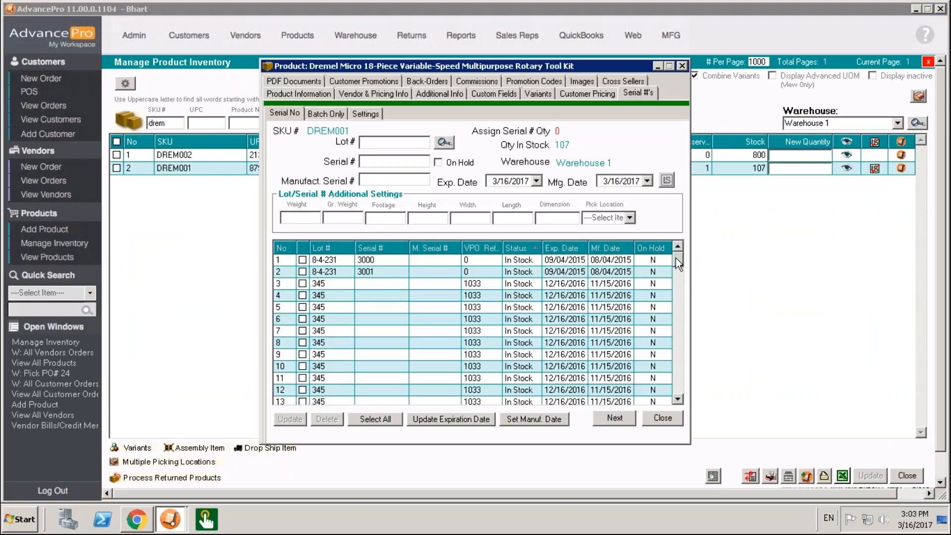
pyautogui.moveTo(678, 259); pyautogui.dragTo(676, 394)
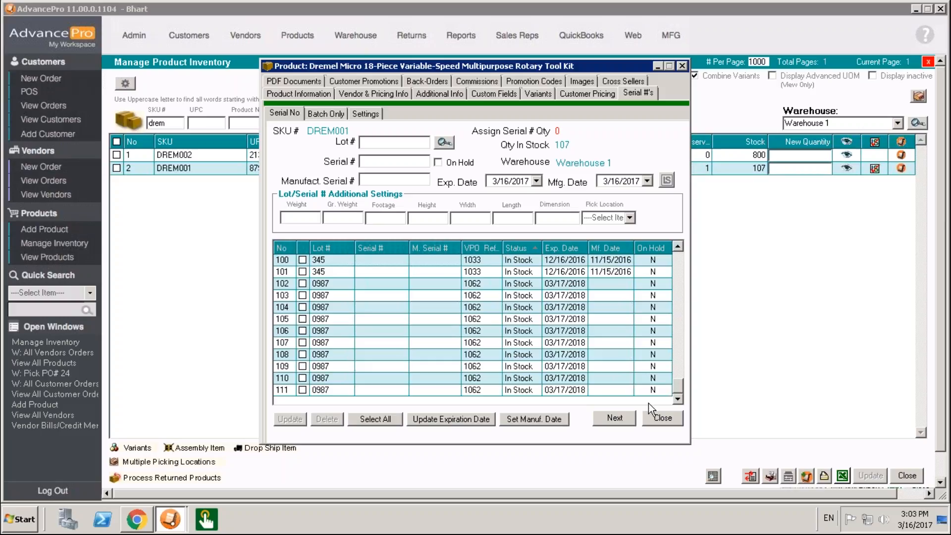
pyautogui.click(661, 418)
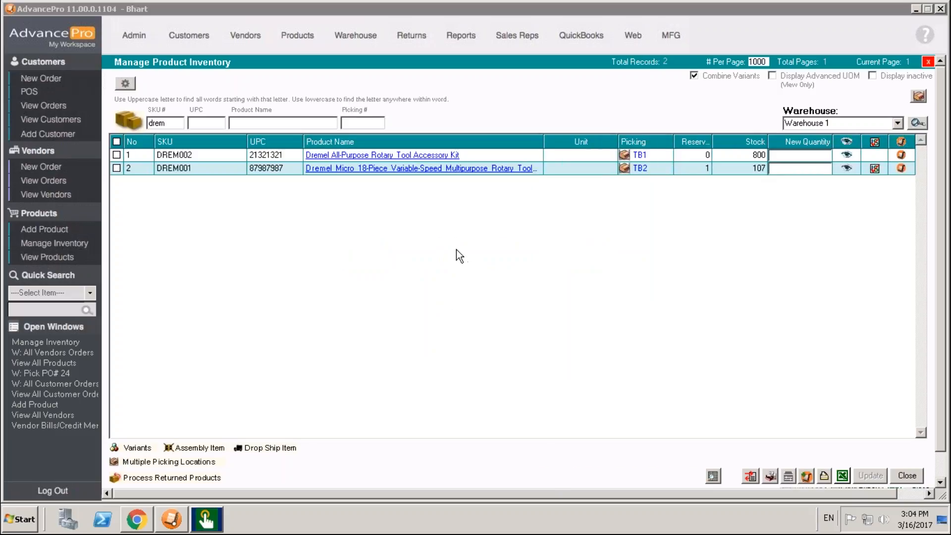
# - Switch to BarTender Print Station, examine the available barcode label templates, and close it
pyautogui.click(210, 523)
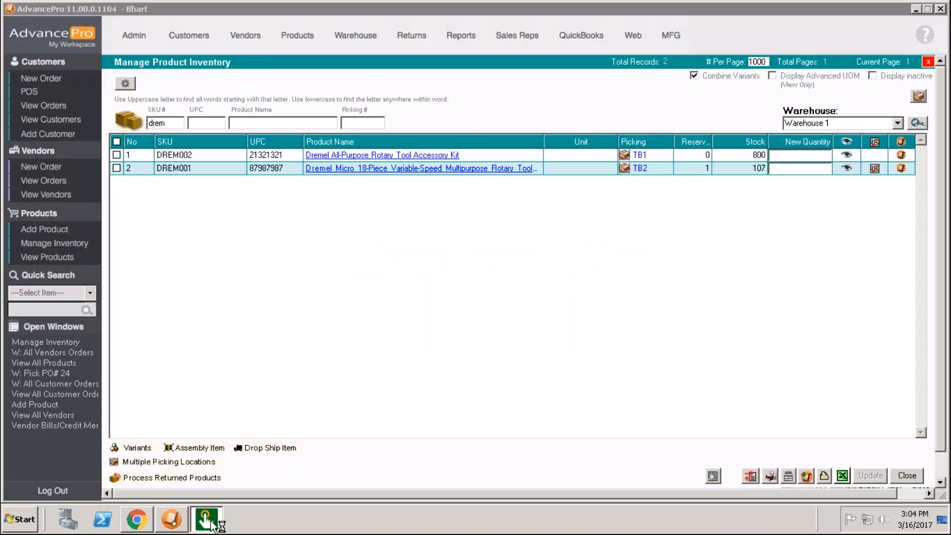
pyautogui.moveTo(210, 527)
pyautogui.click(205, 489)
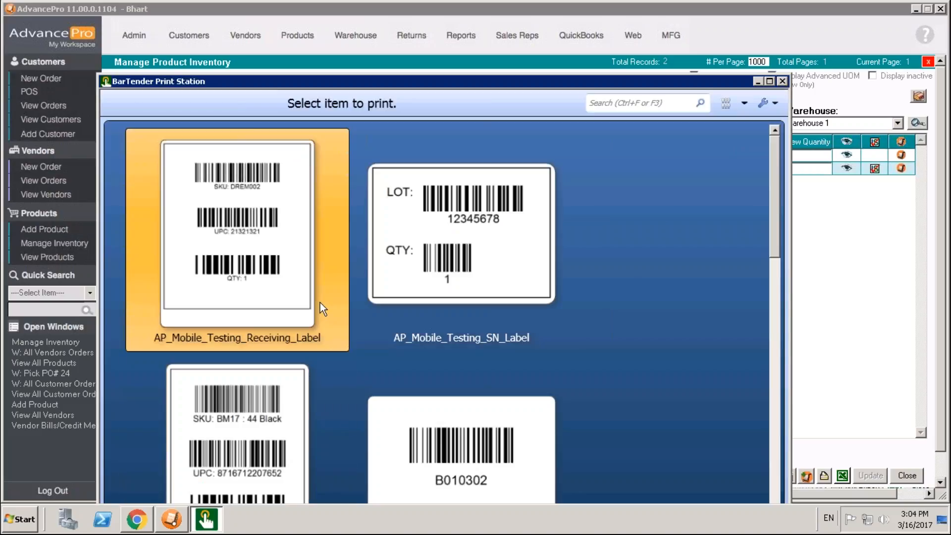
pyautogui.moveTo(774, 203); pyautogui.dragTo(769, 178)
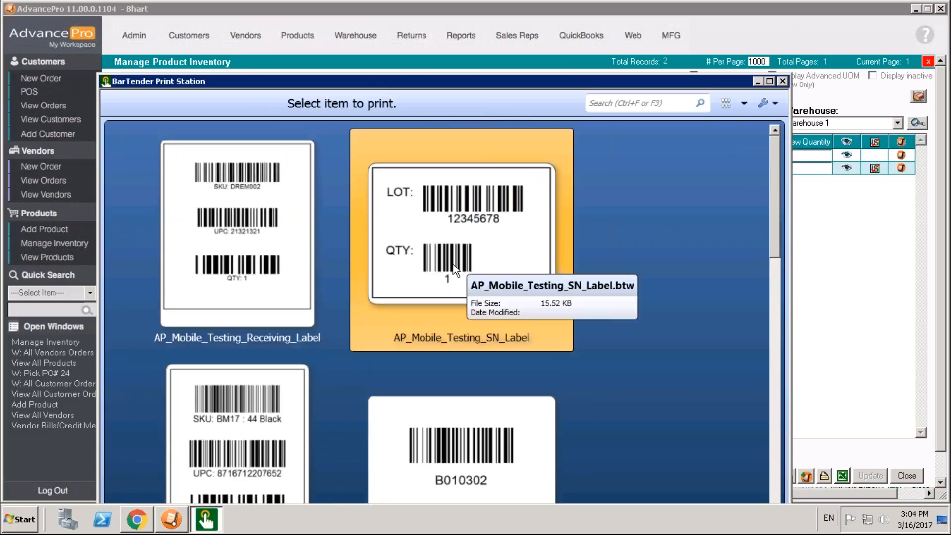
pyautogui.moveTo(777, 230); pyautogui.dragTo(776, 254)
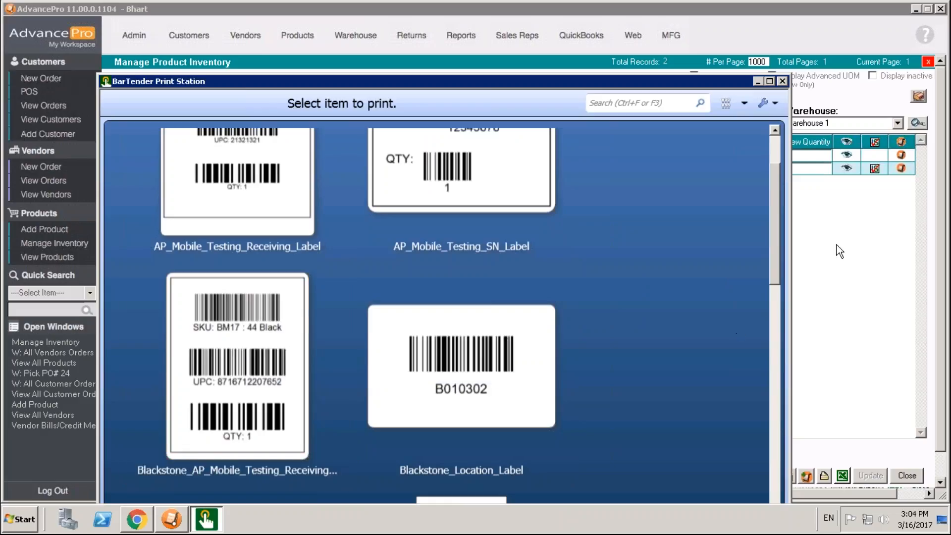
pyautogui.scroll(-5, 774, 320)
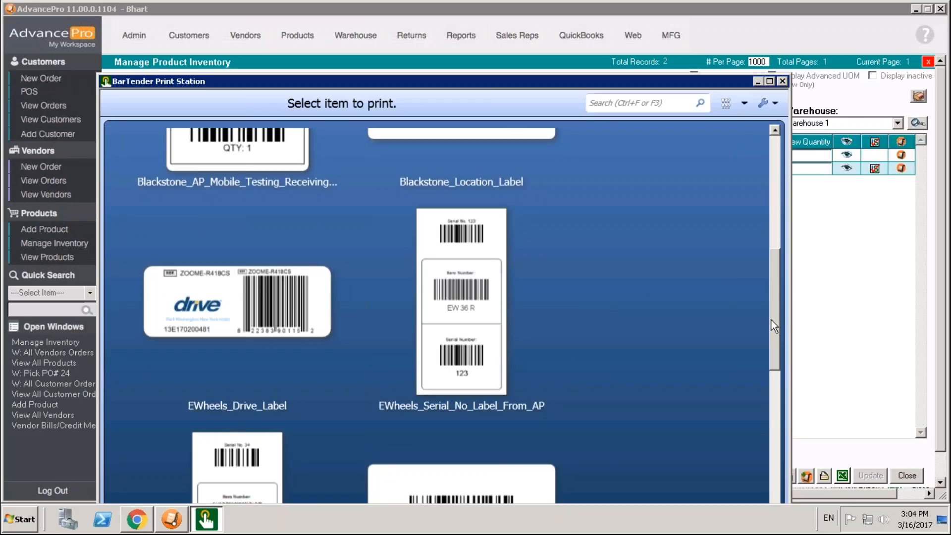
pyautogui.moveTo(772, 321); pyautogui.dragTo(783, 239)
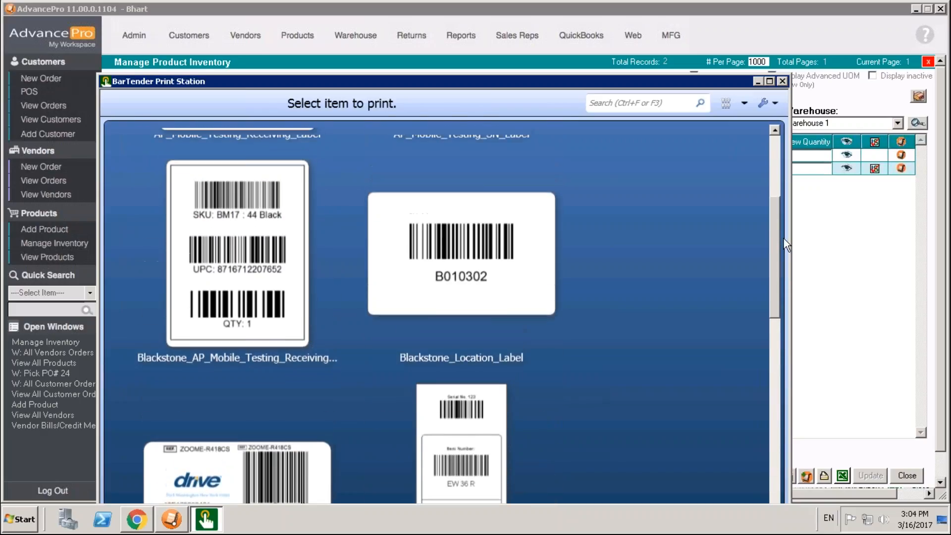
pyautogui.moveTo(773, 243); pyautogui.dragTo(772, 194)
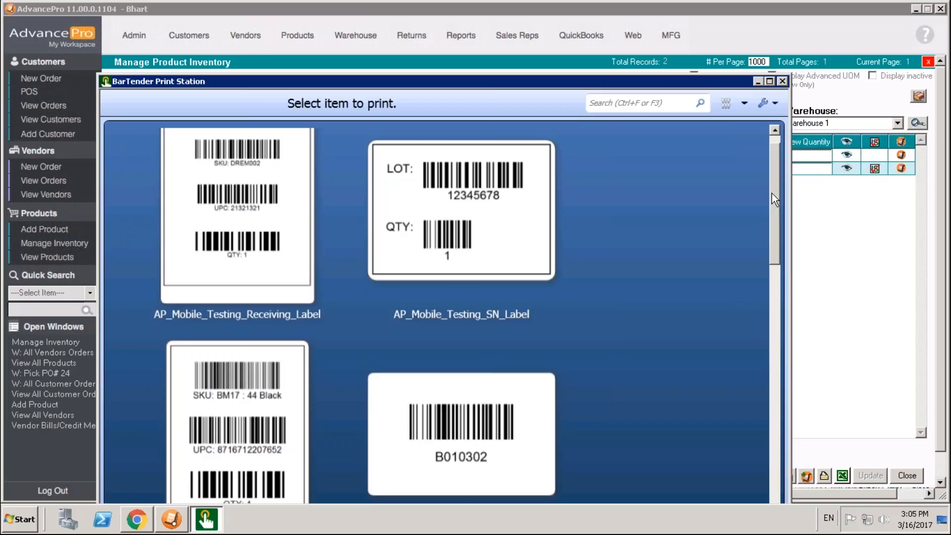
pyautogui.moveTo(772, 193); pyautogui.dragTo(774, 168)
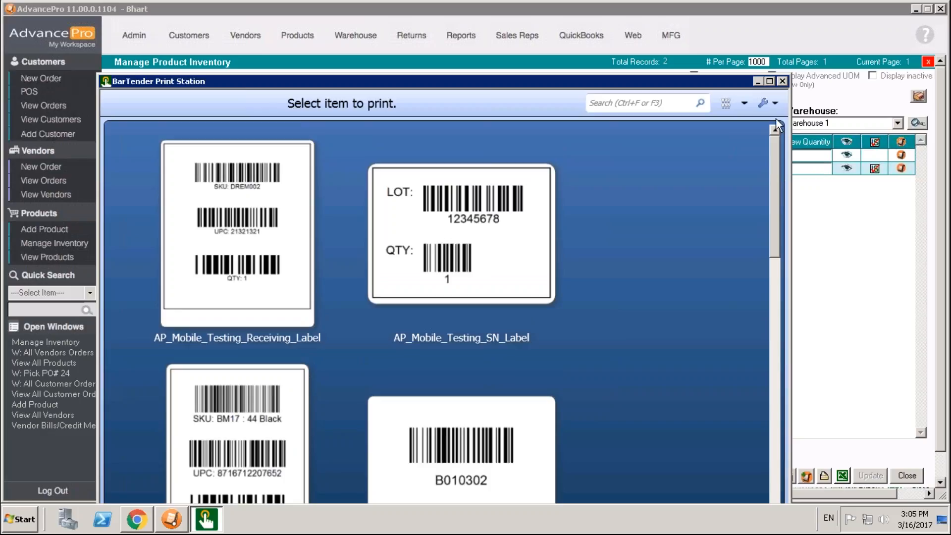
pyautogui.click(783, 81)
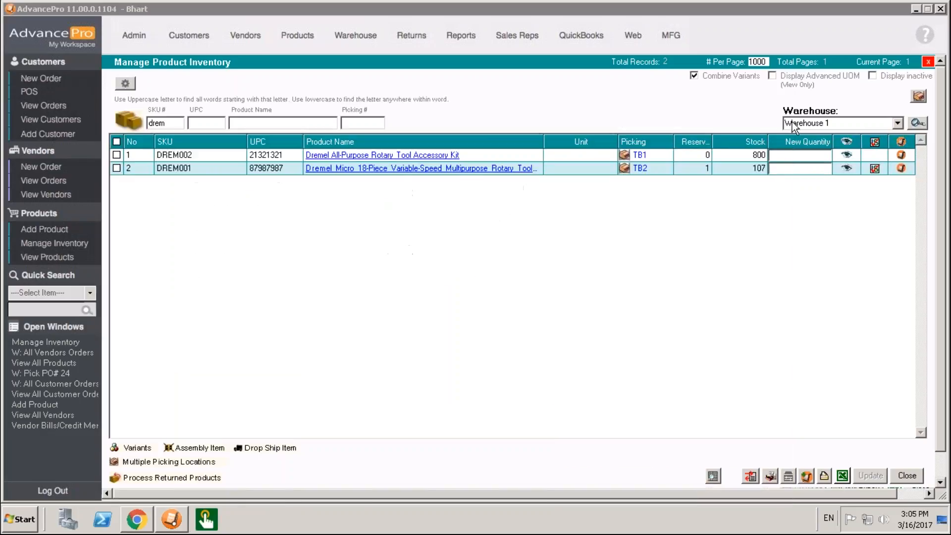